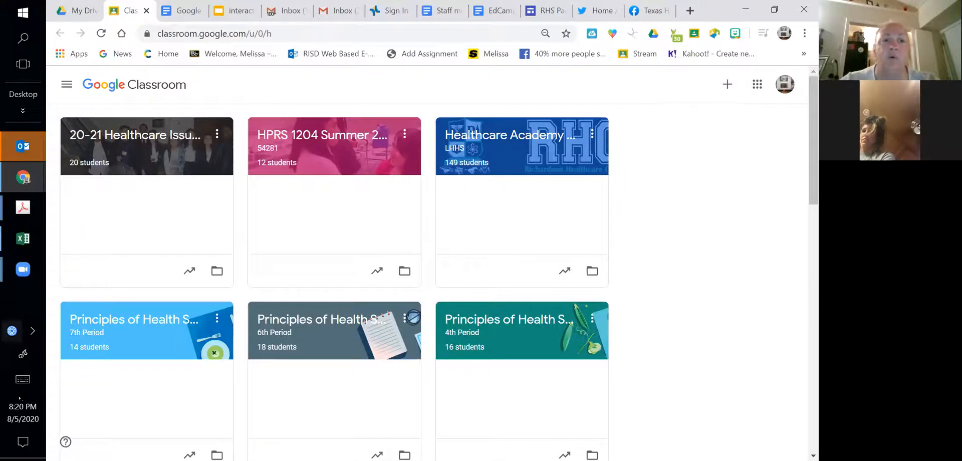
# - Look through the list of taught classes in the Classroom navigation and close it again
pyautogui.click(67, 86)
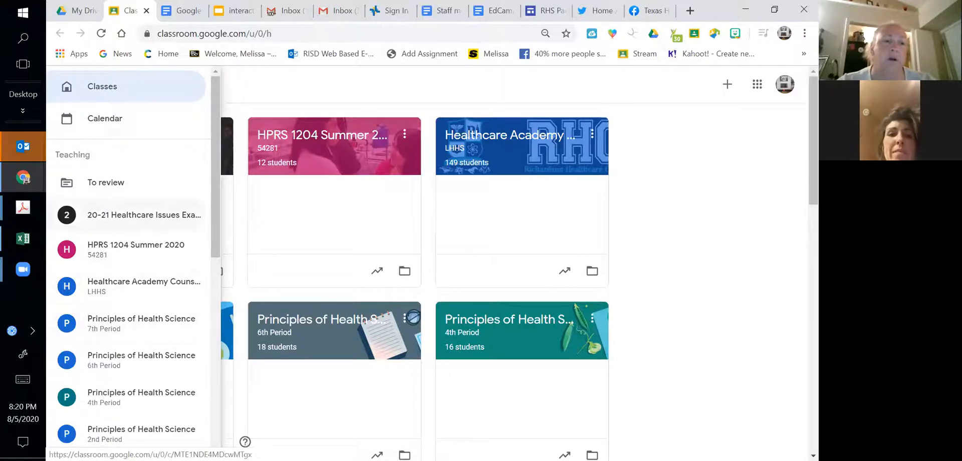
pyautogui.scroll(-3, 221, 249)
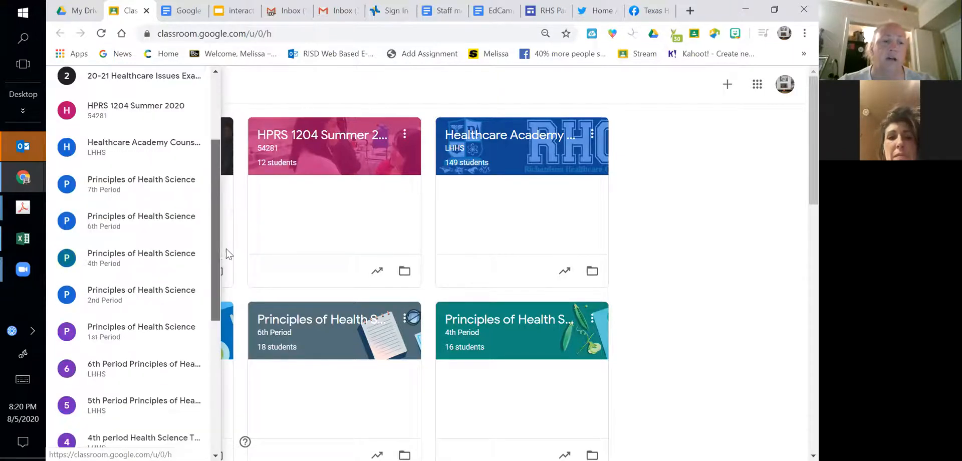
pyautogui.scroll(-5, 226, 297)
pyautogui.scroll(10, 227, 250)
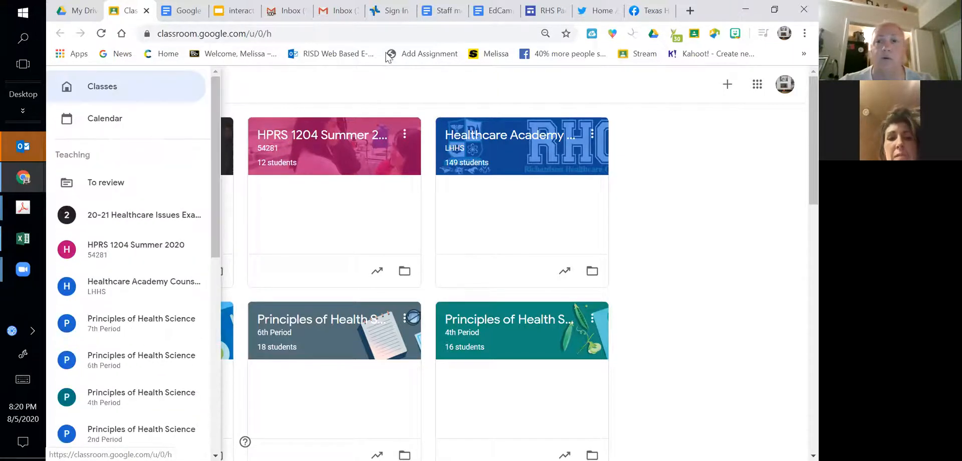
pyautogui.click(414, 90)
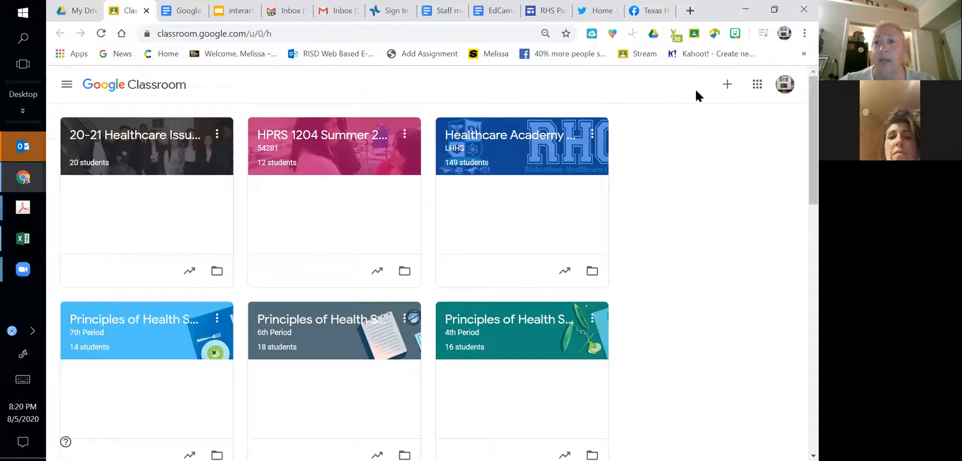
# - Start creating a new class and name it "1st Period Health science"
pyautogui.click(730, 86)
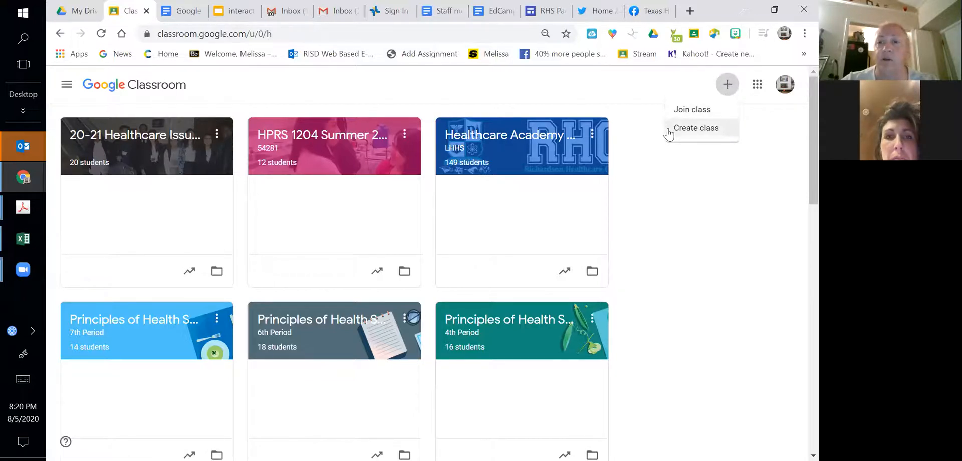
pyautogui.click(669, 131)
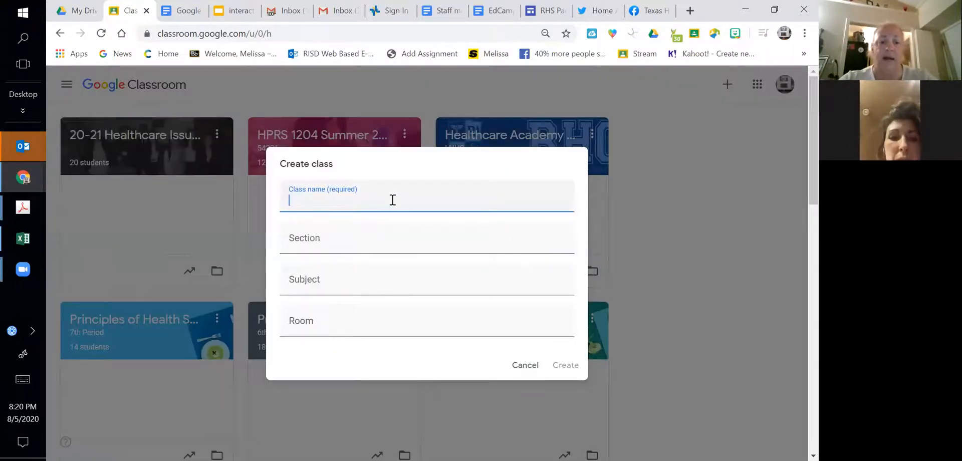
pyautogui.write('1st Period Health science')
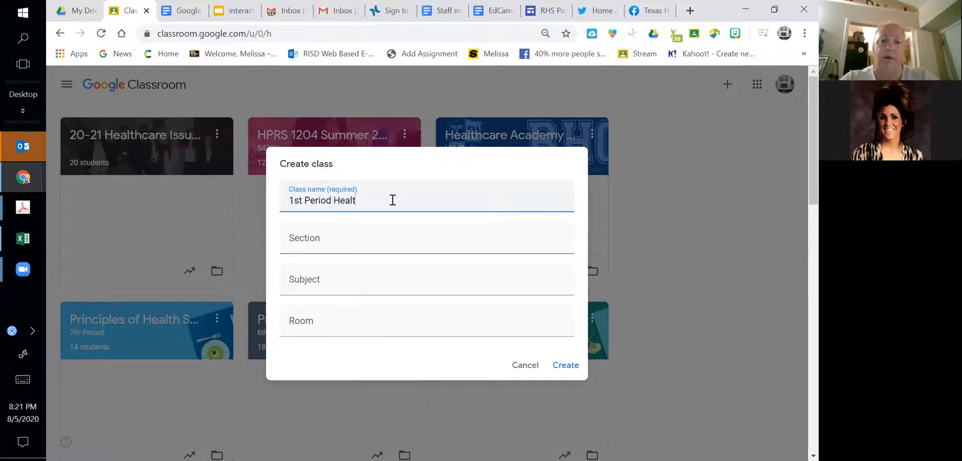
# - Set the class subject to CTE, leave the section and room empty, and create the class
pyautogui.click(359, 235)
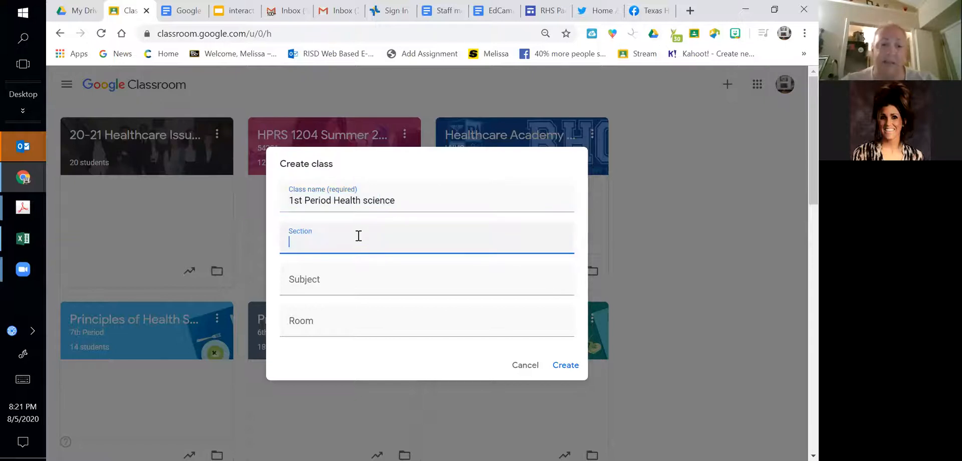
pyautogui.click(307, 282)
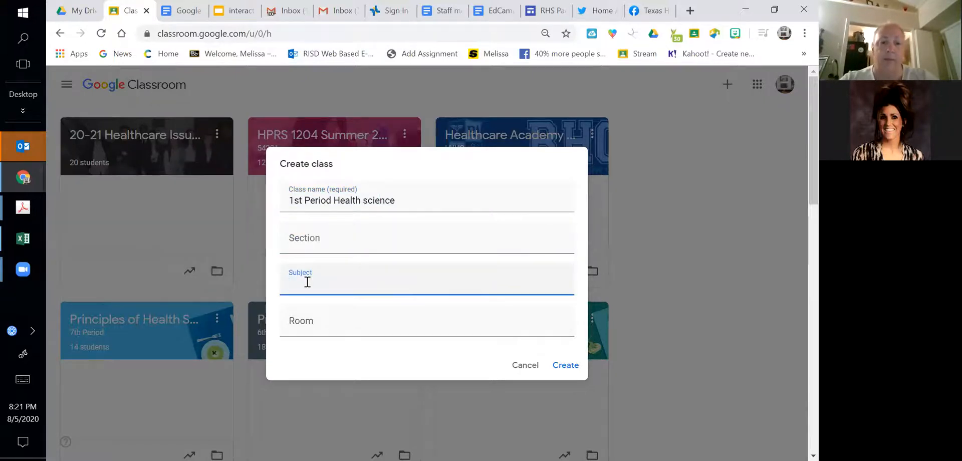
pyautogui.write('CTE')
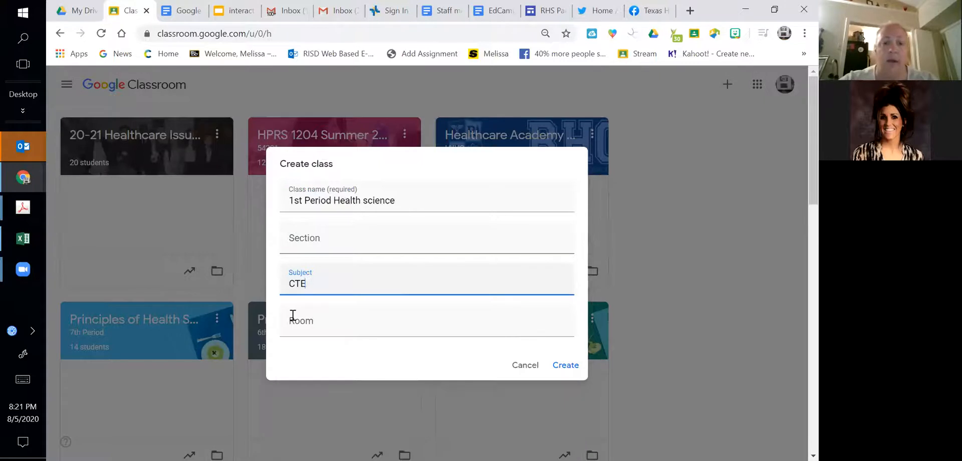
pyautogui.click(567, 368)
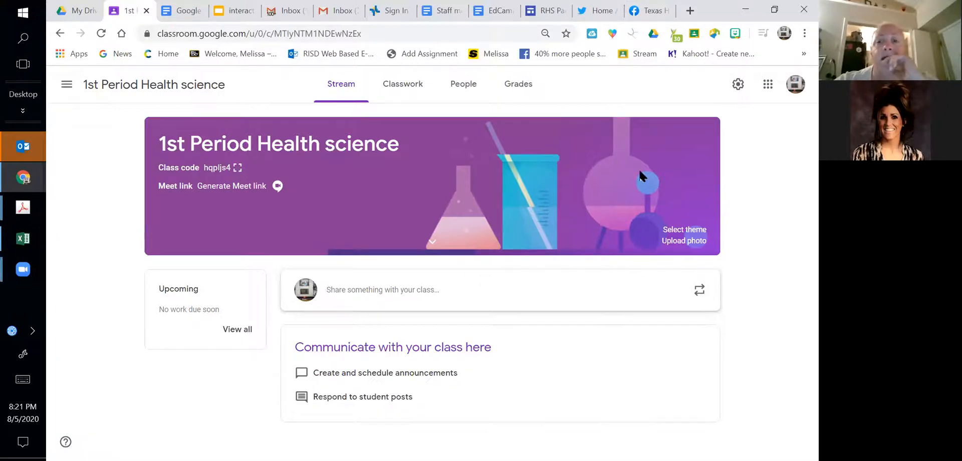
# - Start uploading a custom theme photo for the class from the computer and go to the Pictures folder
pyautogui.click(667, 242)
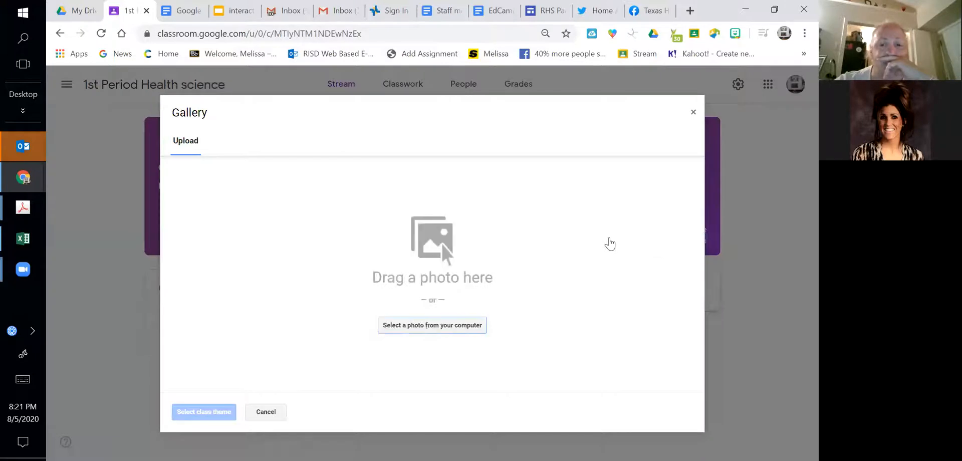
pyautogui.click(404, 335)
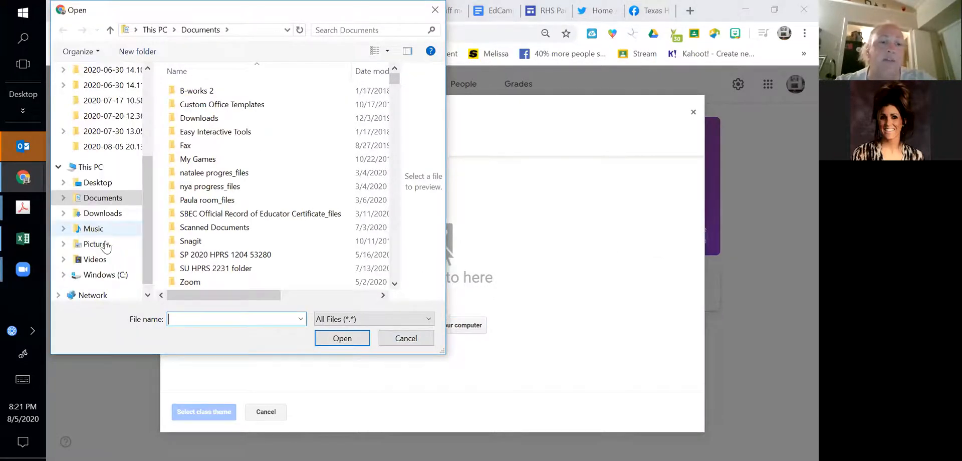
pyautogui.click(97, 245)
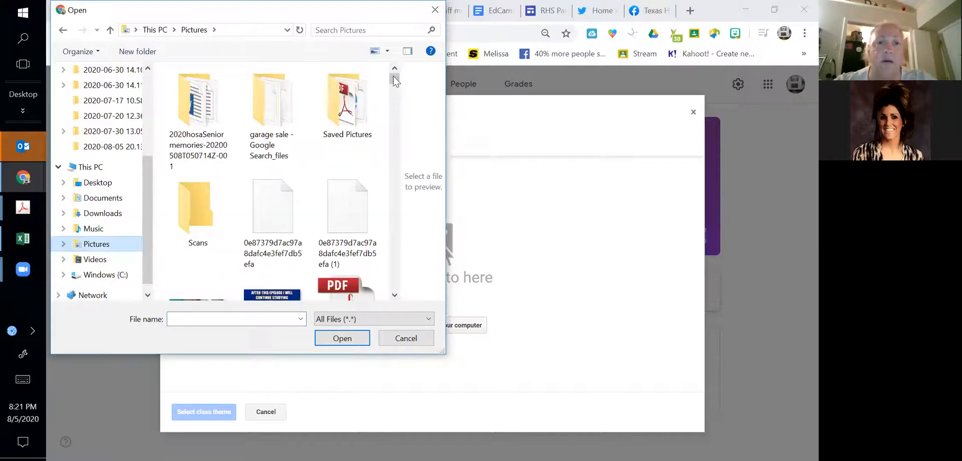
# - Try to upload area 3.jpg as the class theme photo and dismiss the notice
pyautogui.scroll(-5, 398, 90)
pyautogui.scroll(-6, 397, 100)
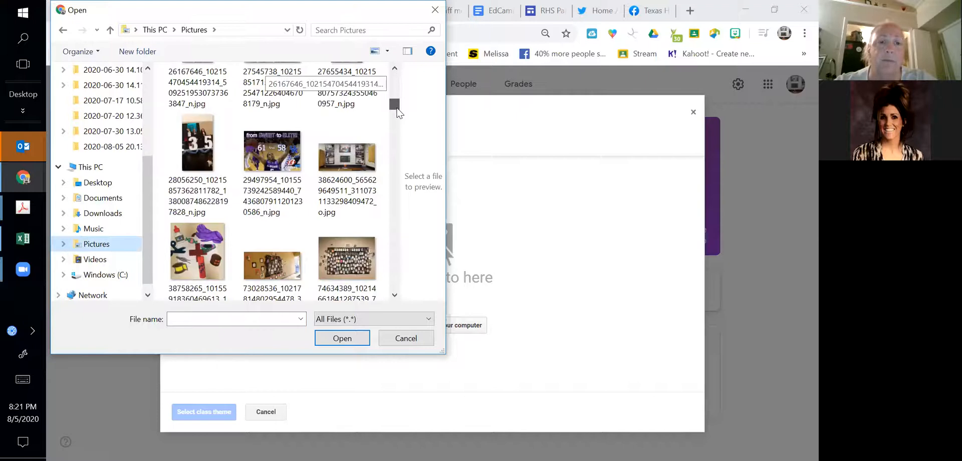
pyautogui.scroll(-3, 397, 113)
pyautogui.scroll(-1, 190, 122)
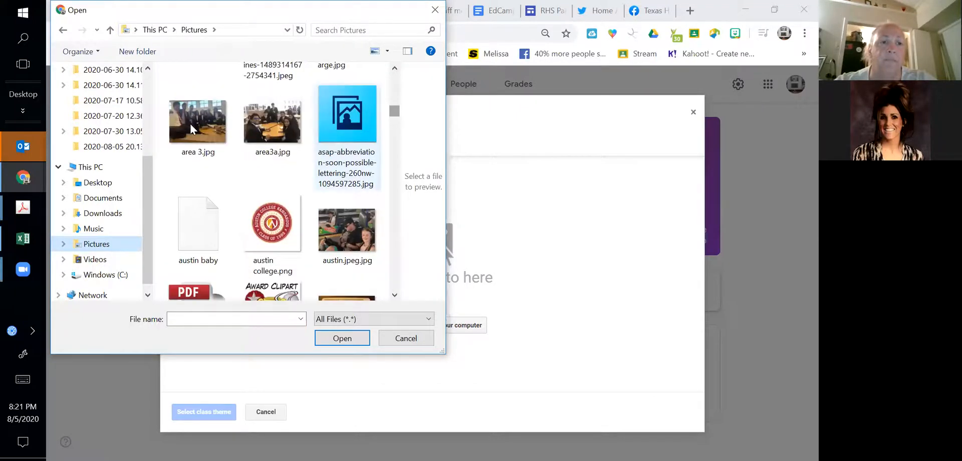
pyautogui.click(191, 125)
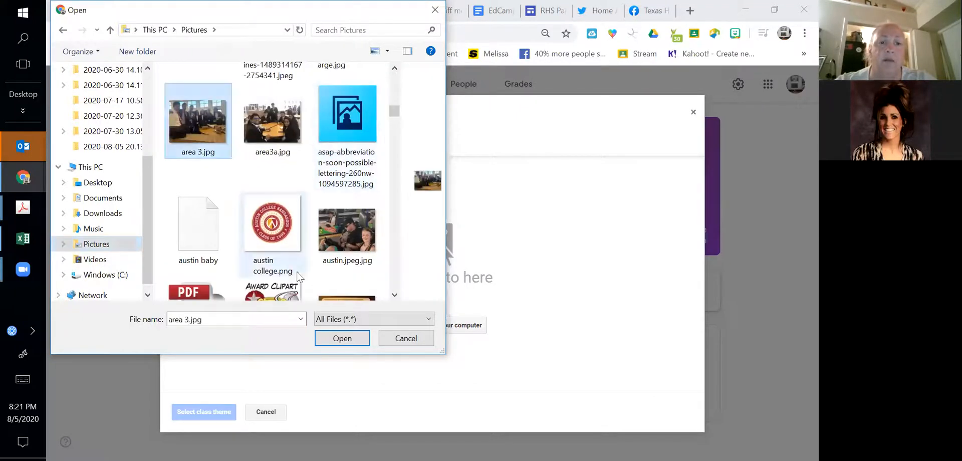
pyautogui.click(335, 339)
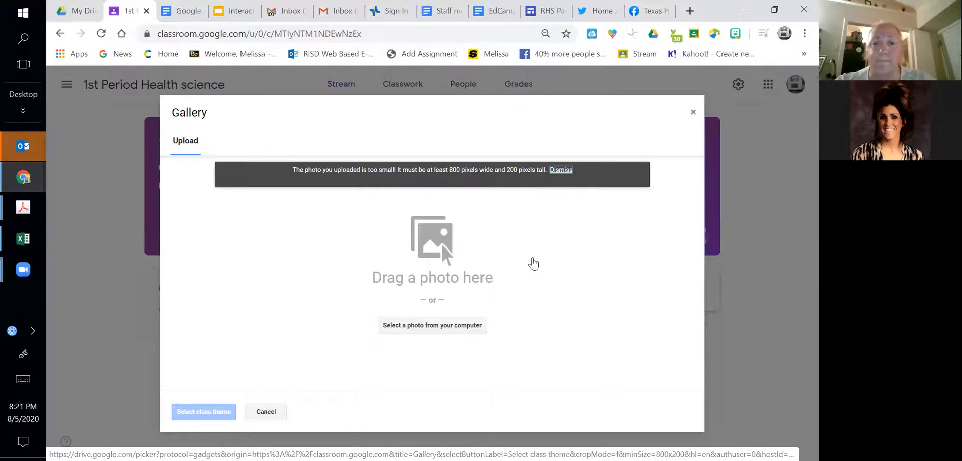
pyautogui.click(560, 171)
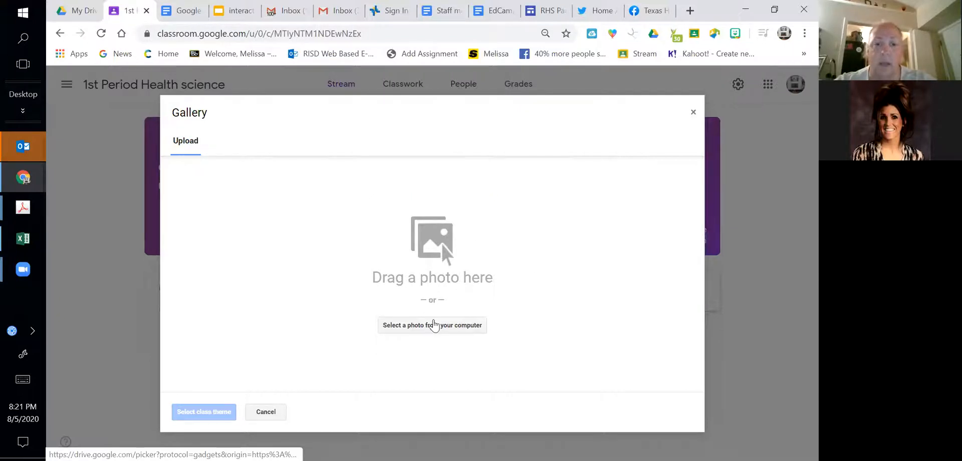
# - Upload HOSA-Can-You-See-Yourself-Here-2015-BehavioralHealth.jpg from the Pictures folder as the class theme photo
pyautogui.click(428, 324)
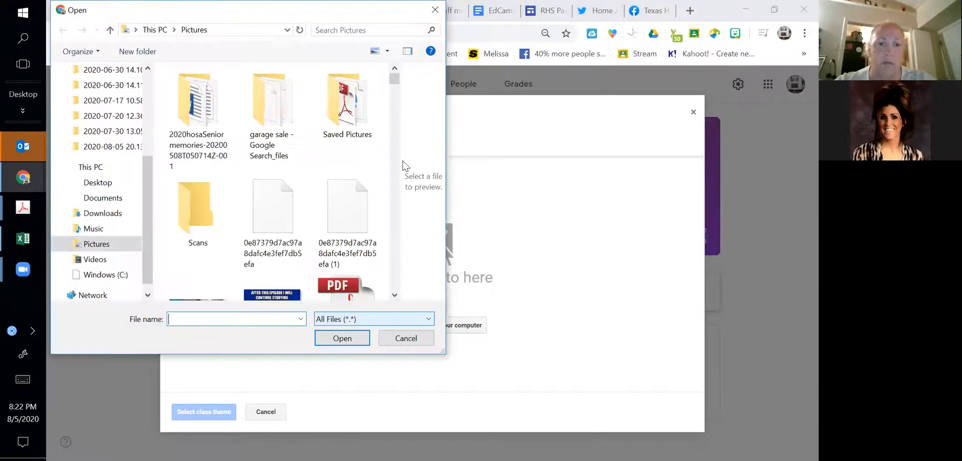
pyautogui.click(394, 296)
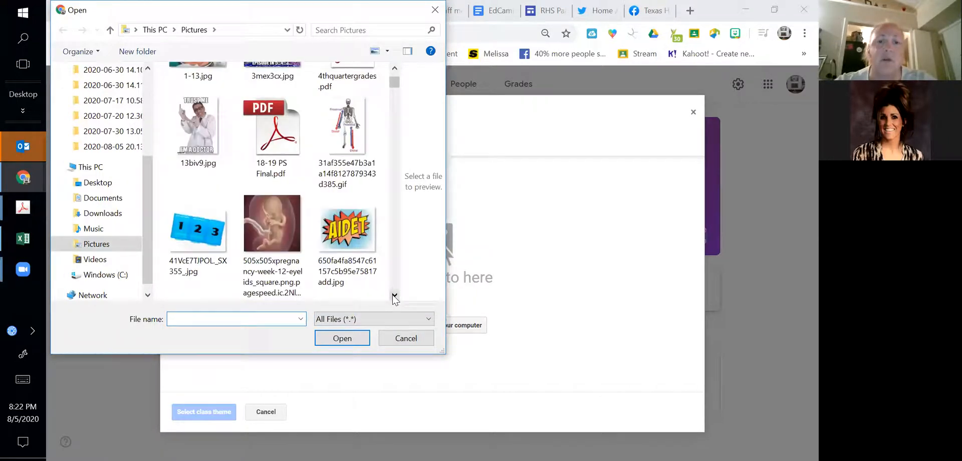
pyautogui.scroll(-3, 395, 296)
pyautogui.click(394, 295)
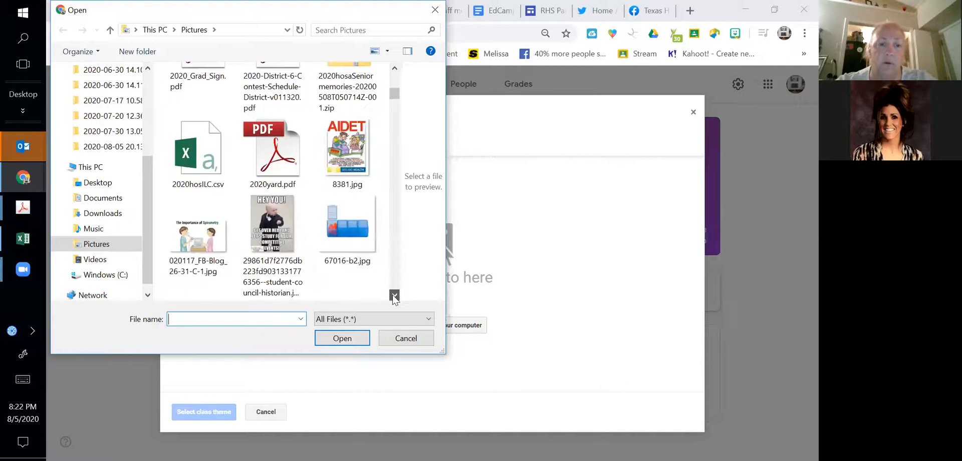
pyautogui.scroll(-3, 393, 295)
pyautogui.scroll(-3, 395, 297)
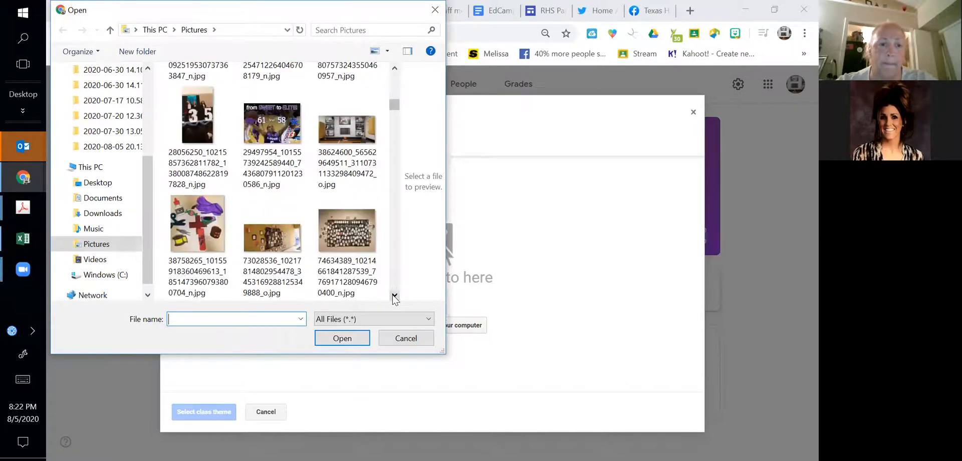
pyautogui.scroll(-3, 394, 299)
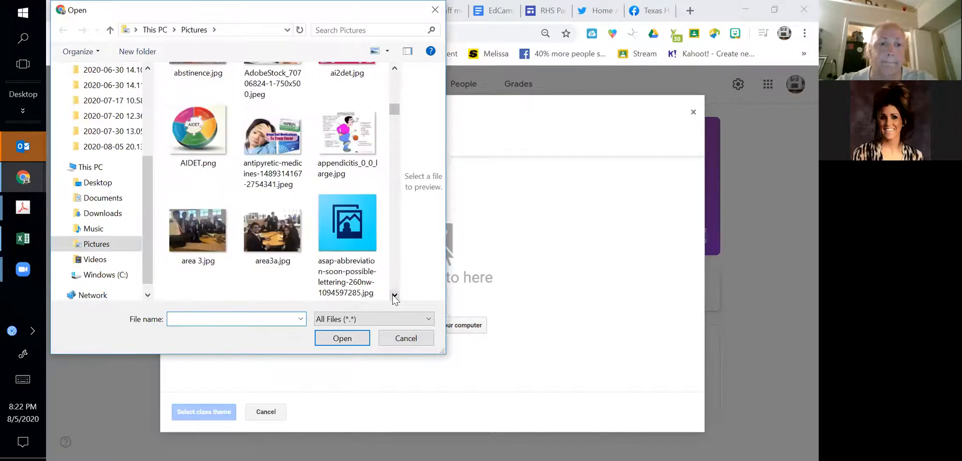
pyautogui.scroll(-3, 394, 299)
pyautogui.scroll(-3, 394, 299)
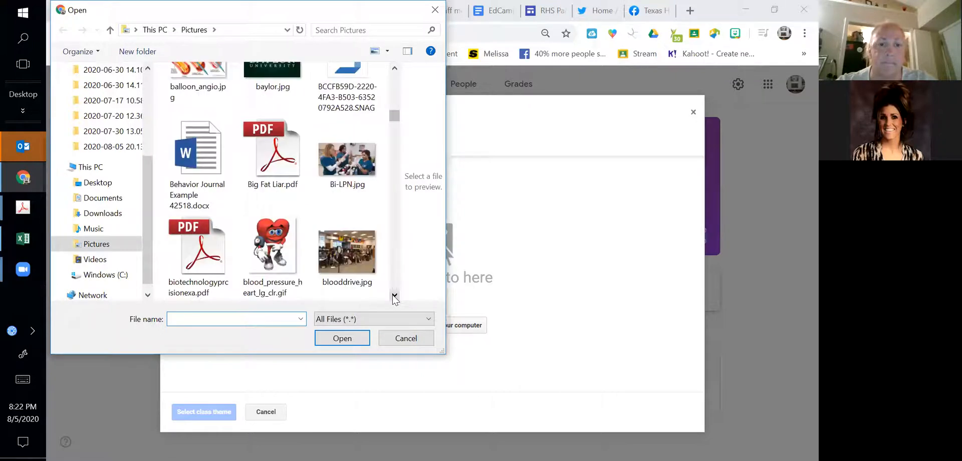
pyautogui.scroll(-1, 395, 298)
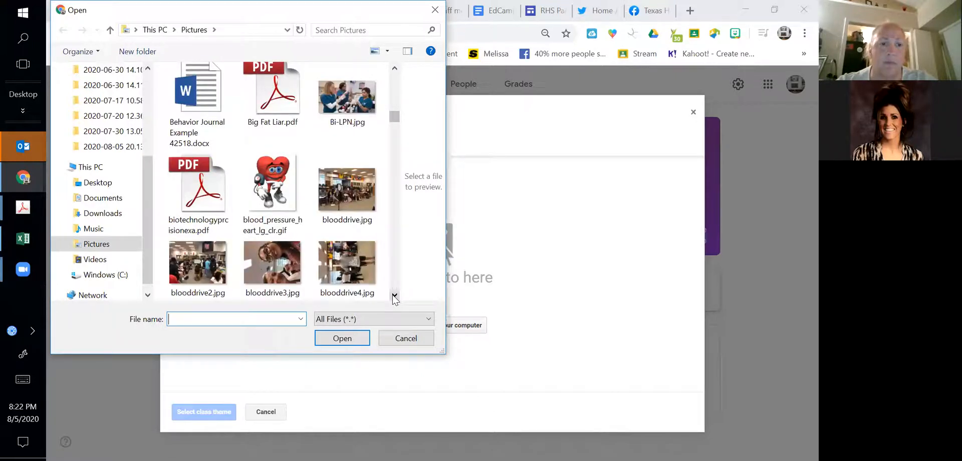
pyautogui.scroll(-2, 394, 299)
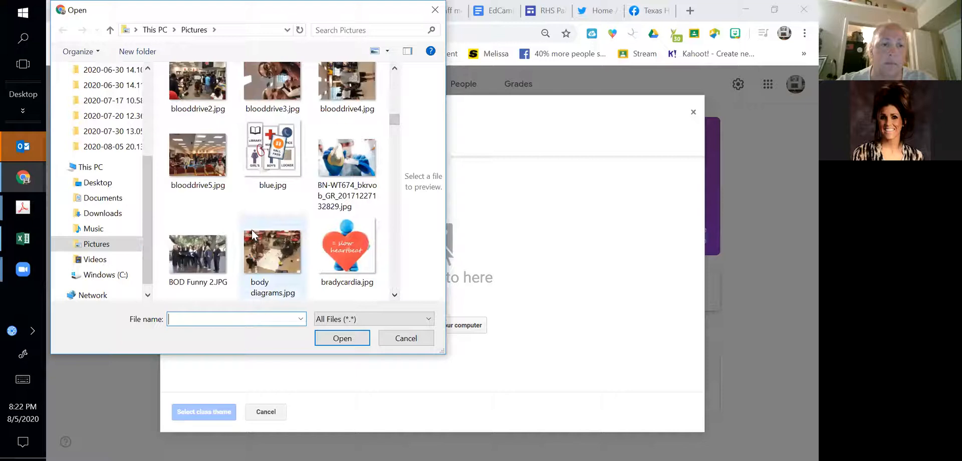
pyautogui.scroll(-5, 395, 296)
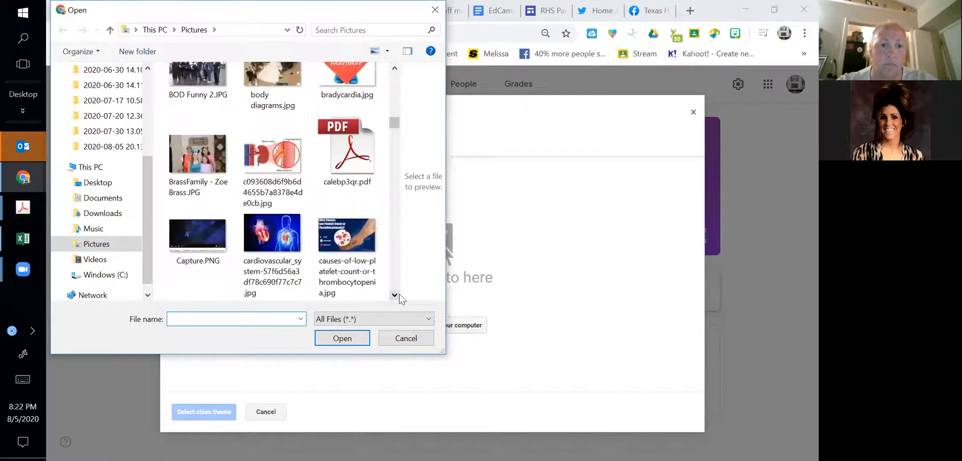
pyautogui.scroll(-4, 395, 296)
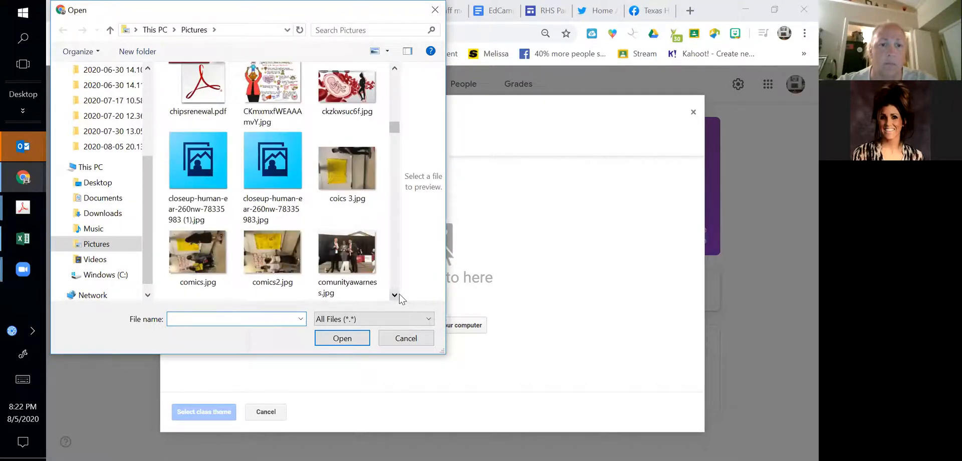
pyautogui.scroll(-3, 400, 299)
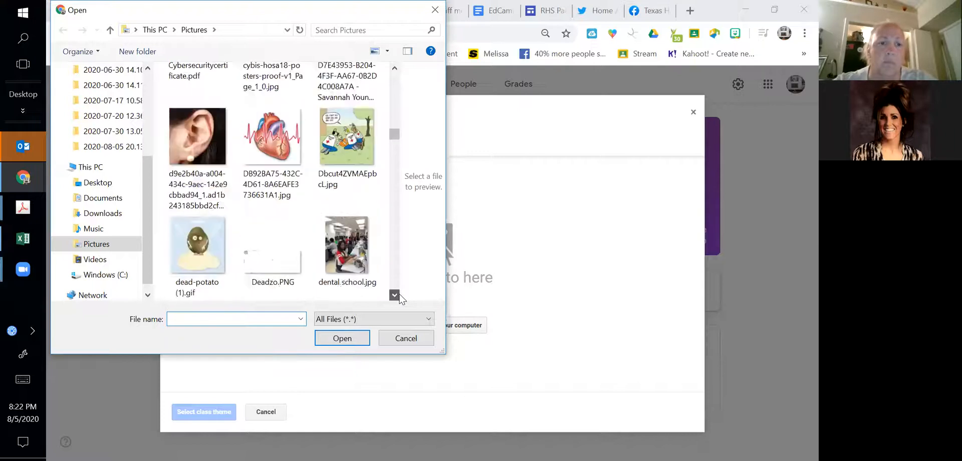
pyautogui.scroll(-4, 399, 300)
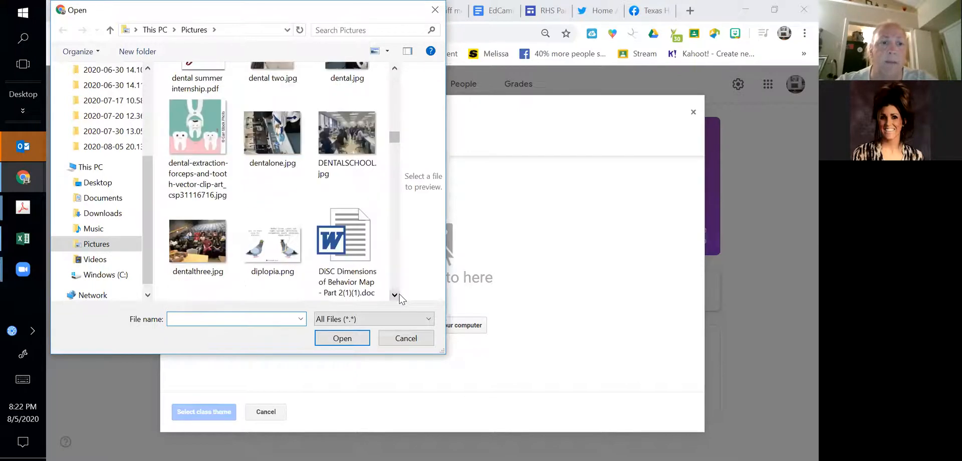
pyautogui.scroll(-3, 400, 299)
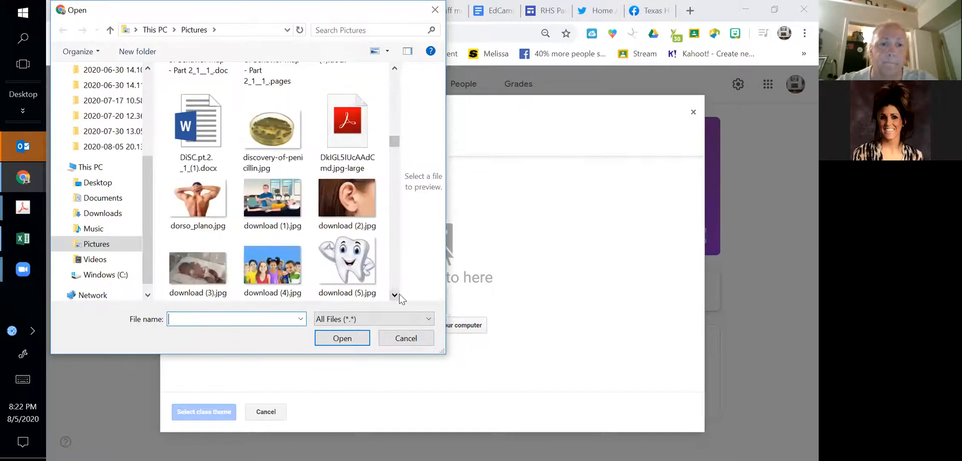
pyautogui.scroll(-3, 400, 299)
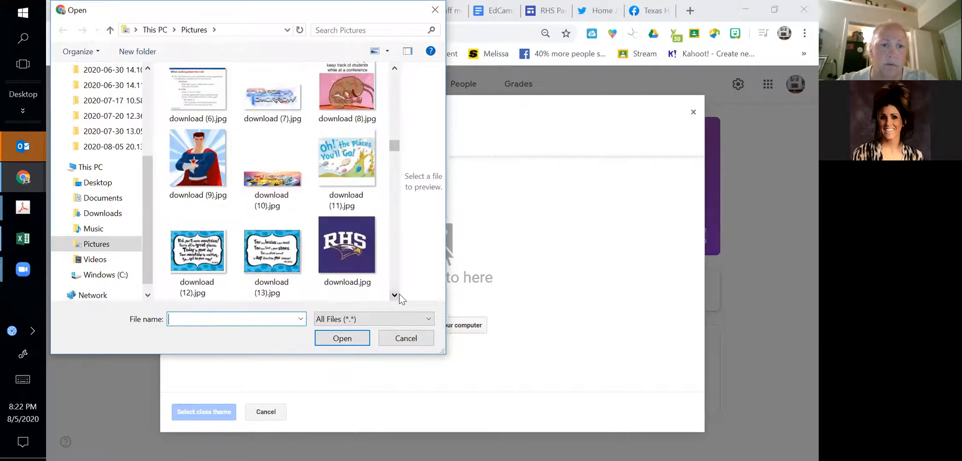
pyautogui.scroll(-4, 399, 300)
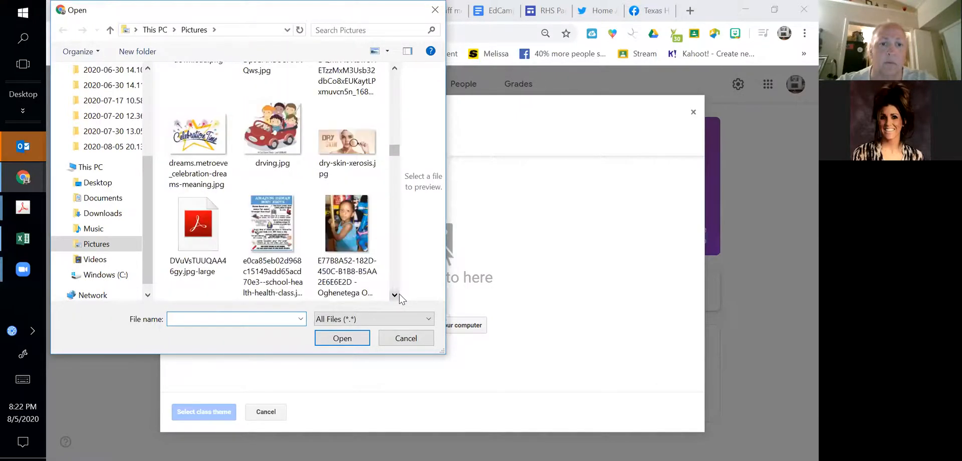
pyautogui.scroll(-1, 400, 299)
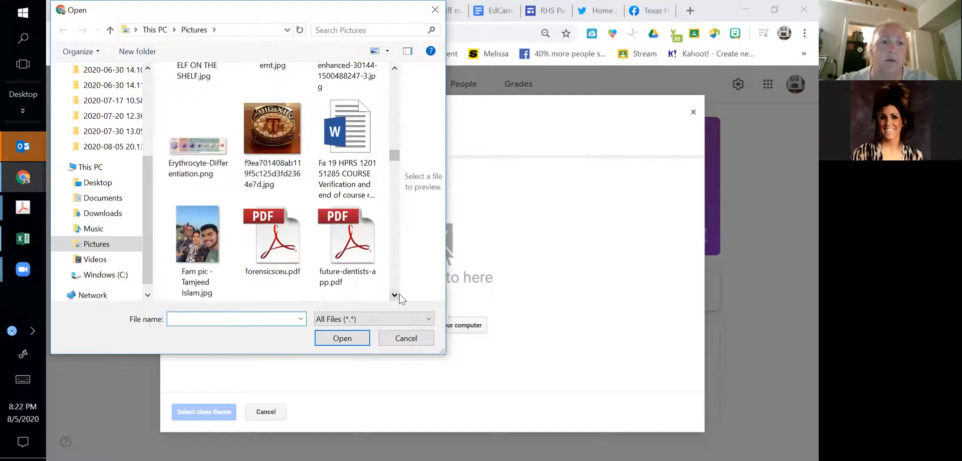
pyautogui.scroll(-2, 399, 299)
pyautogui.scroll(-1, 399, 299)
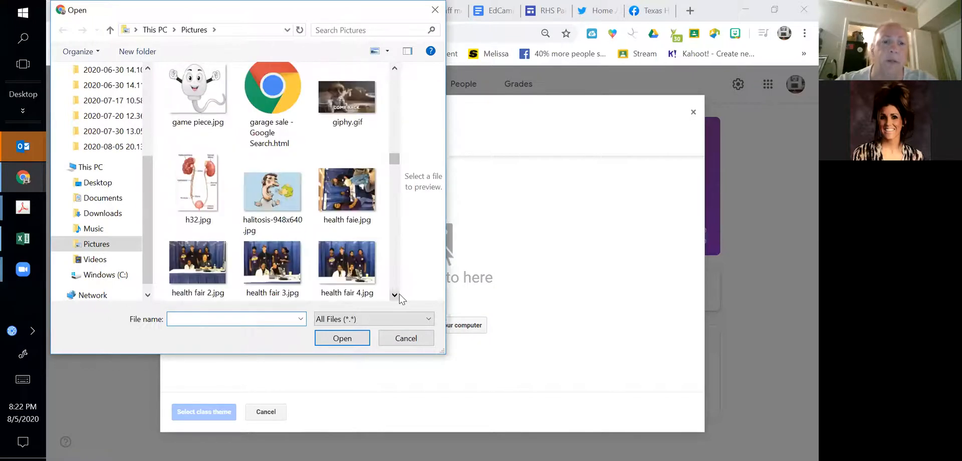
pyautogui.scroll(-2, 398, 296)
pyautogui.scroll(-2, 398, 295)
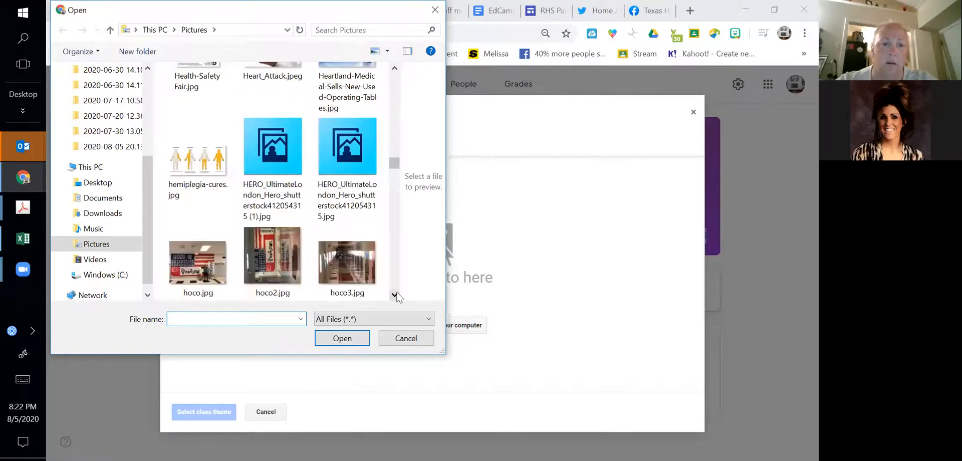
pyautogui.scroll(-2, 397, 296)
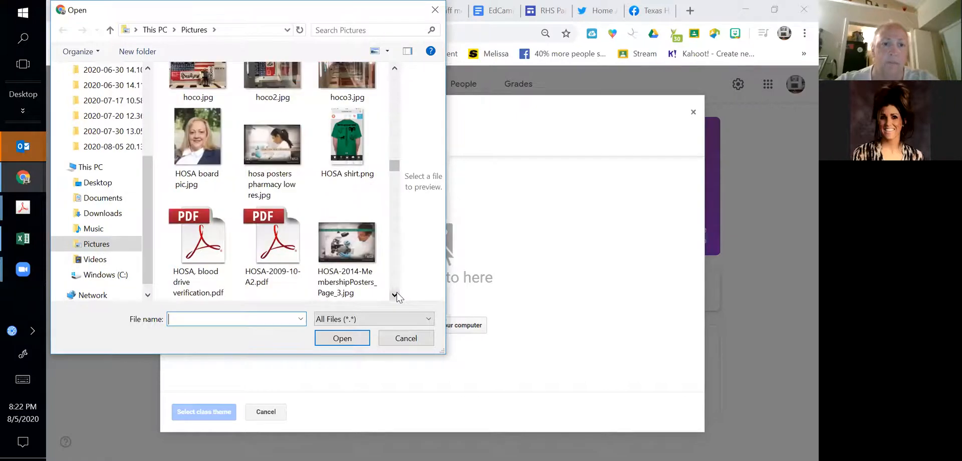
pyautogui.scroll(-4, 398, 297)
pyautogui.click(342, 122)
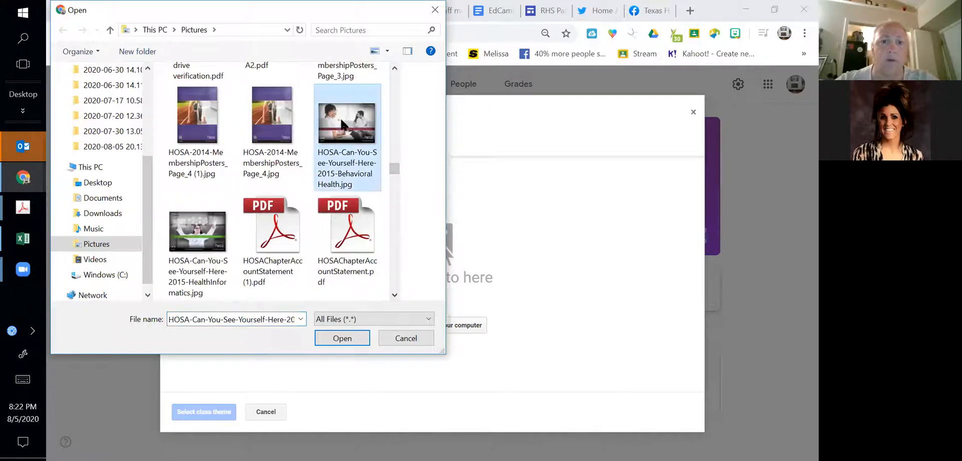
pyautogui.click(342, 338)
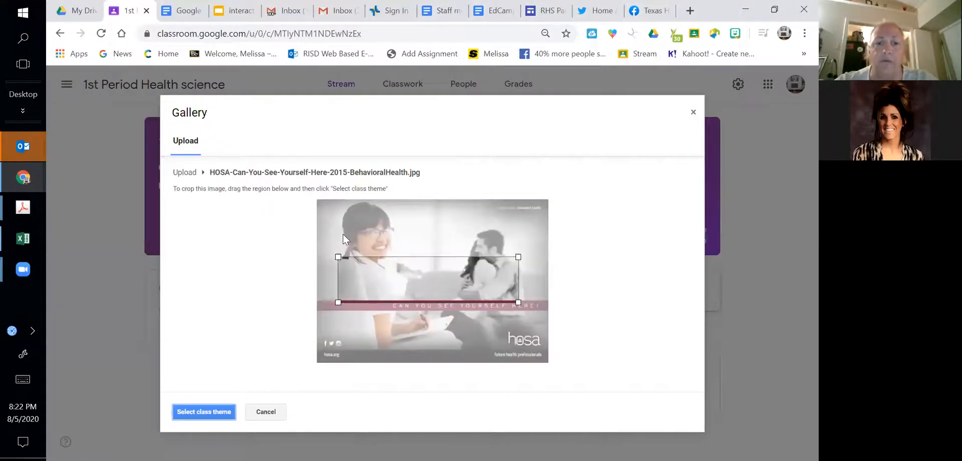
# - Widen the crop region to the full width of the photo and apply it as the class theme
pyautogui.moveTo(343, 235); pyautogui.dragTo(329, 226)
pyautogui.moveTo(519, 249); pyautogui.dragTo(550, 244)
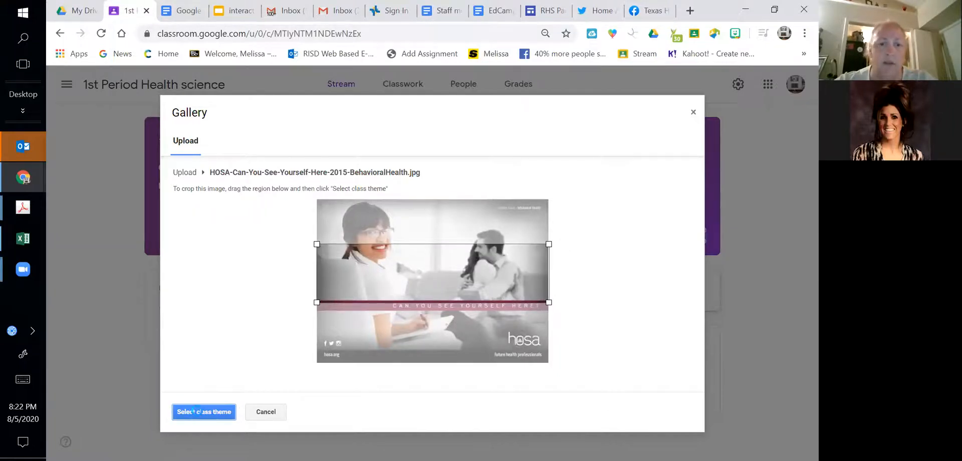
pyautogui.click(201, 413)
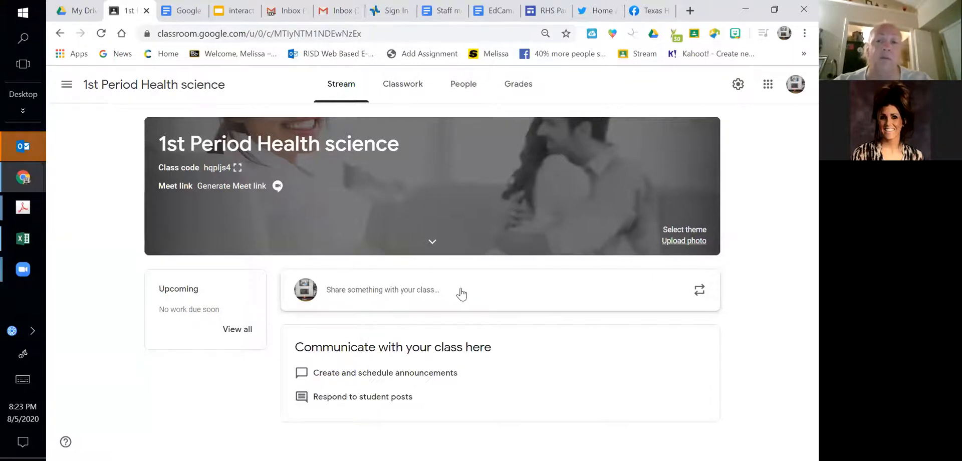
# - Post the announcement "welcome to class" to all students in the class stream
pyautogui.click(428, 287)
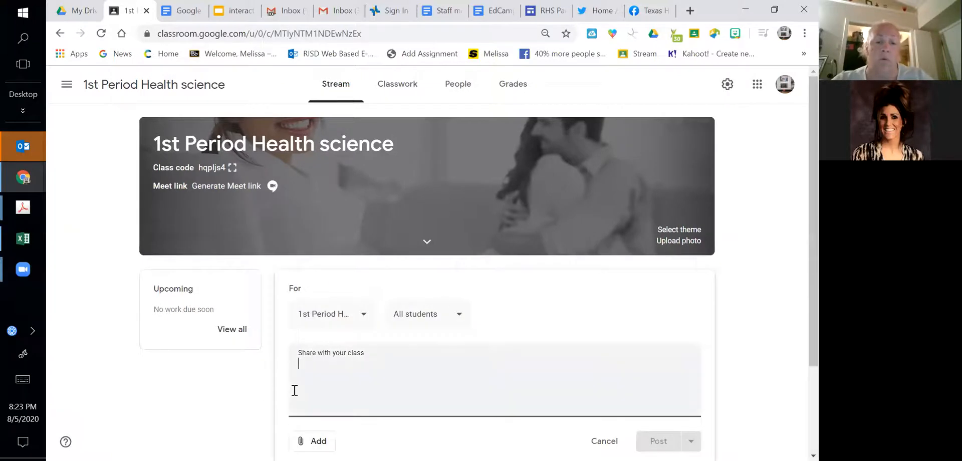
pyautogui.write('welcome to class')
pyautogui.click(658, 441)
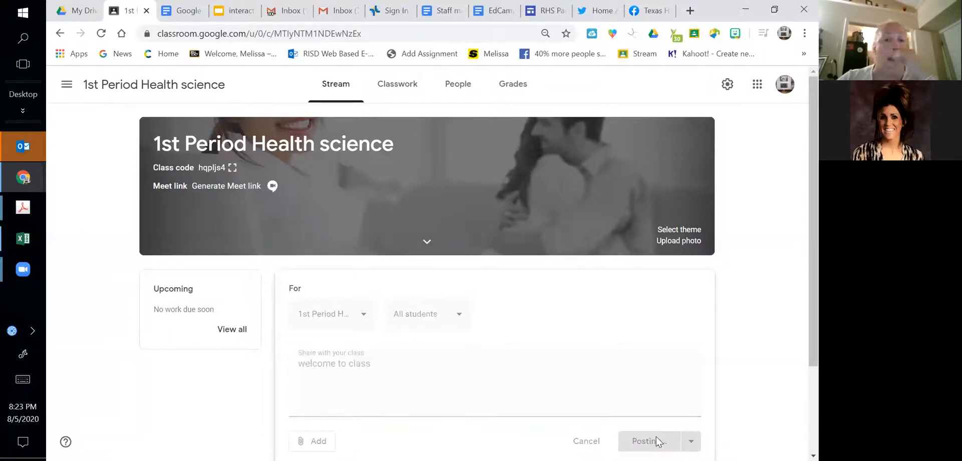
# - Start a new assignment in the class's classwork and title it "med term review"
pyautogui.rightClick(401, 88)
pyautogui.click(396, 87)
pyautogui.click(397, 89)
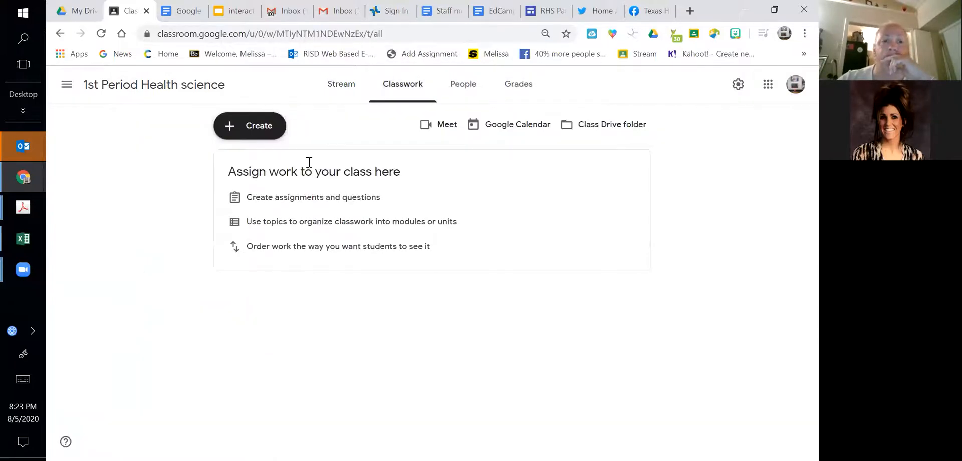
pyautogui.click(257, 126)
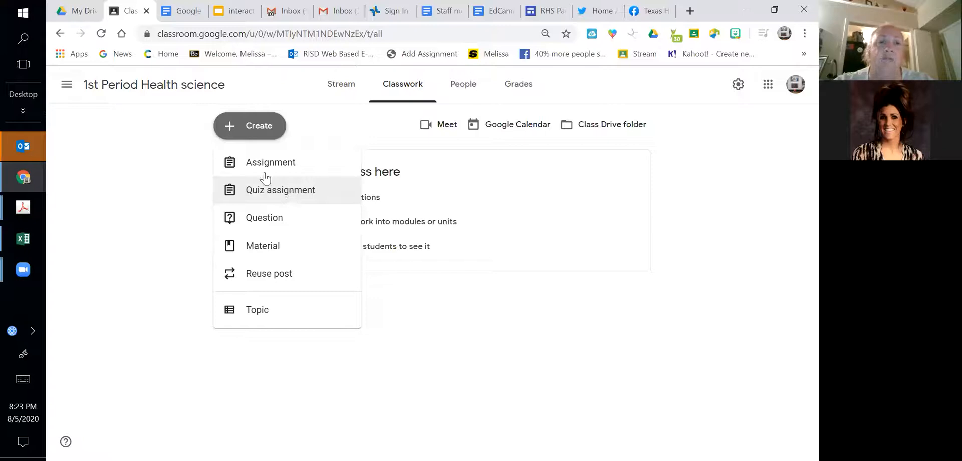
pyautogui.click(253, 162)
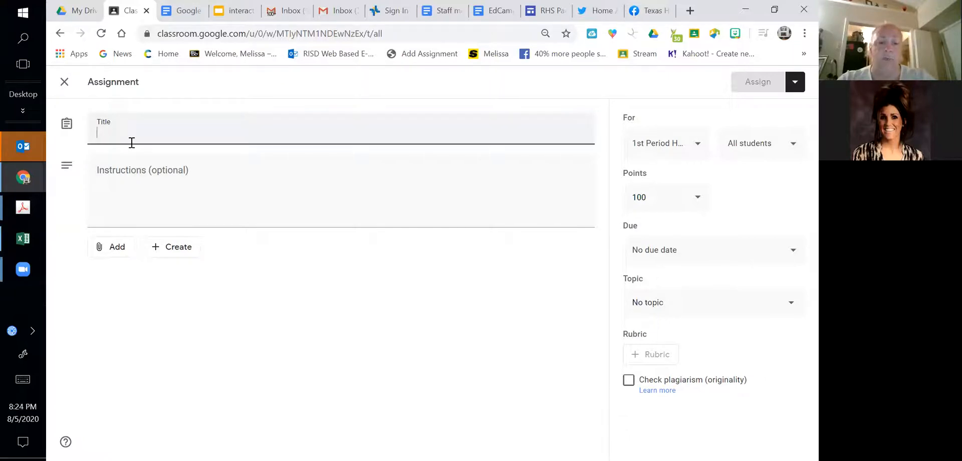
pyautogui.write('med term review')
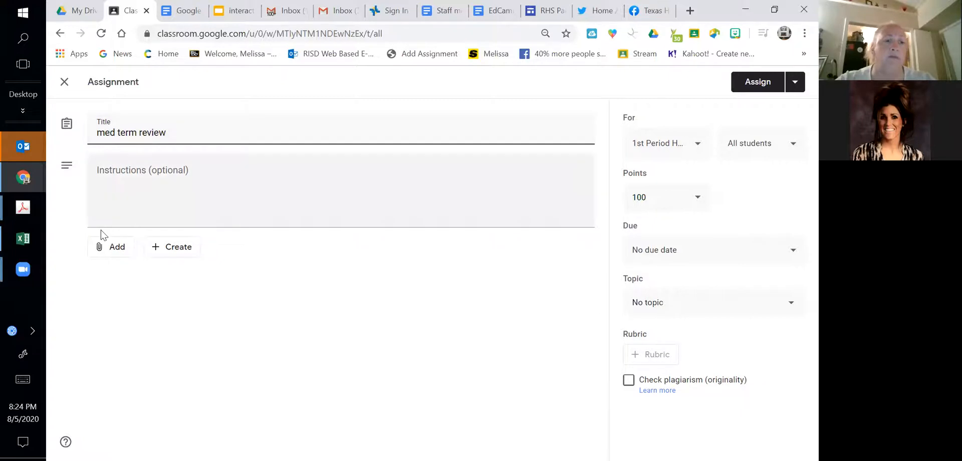
# - Search Google Drive for "med term" and attach the form Stedmans Med Terms Chapter 10 PracticeTest to the assignment
pyautogui.click(101, 246)
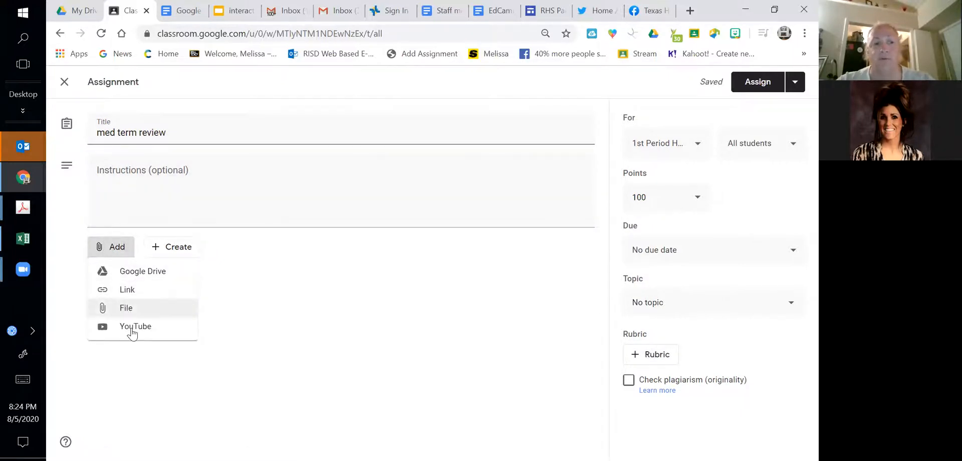
pyautogui.click(143, 271)
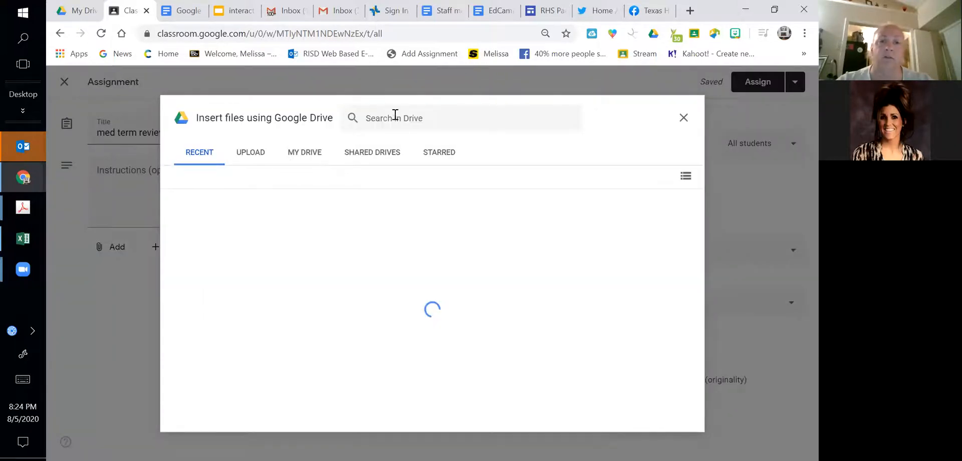
pyautogui.click(396, 116)
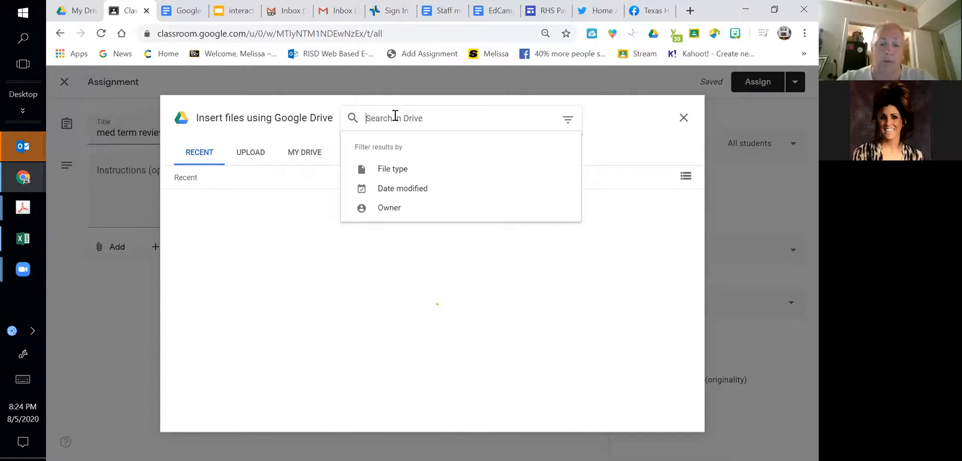
pyautogui.click(370, 125)
pyautogui.write('me')
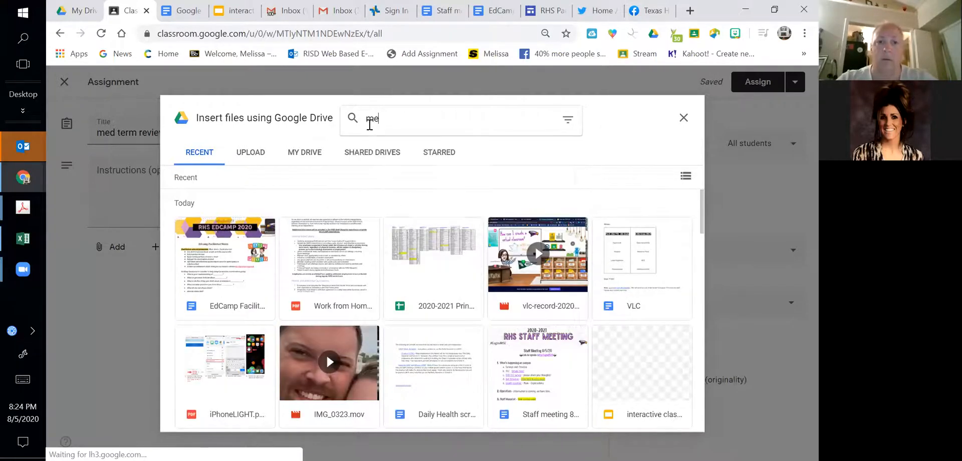
pyautogui.write('d term')
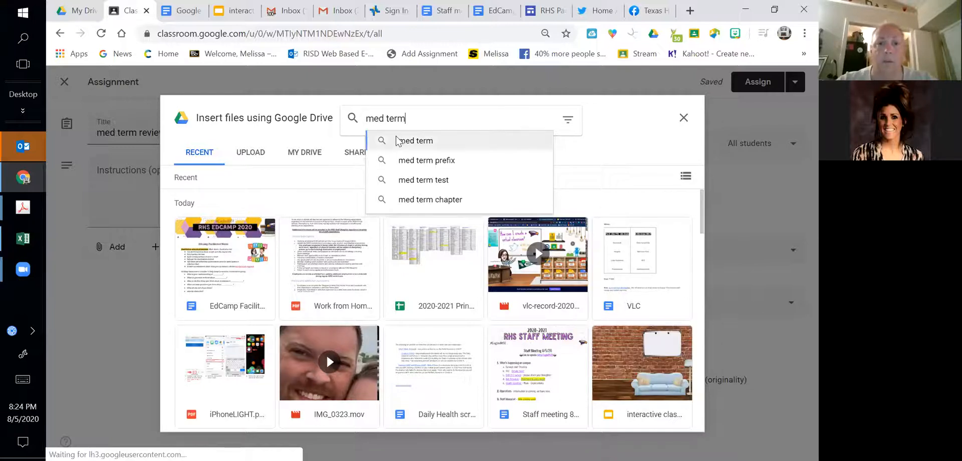
pyautogui.click(400, 142)
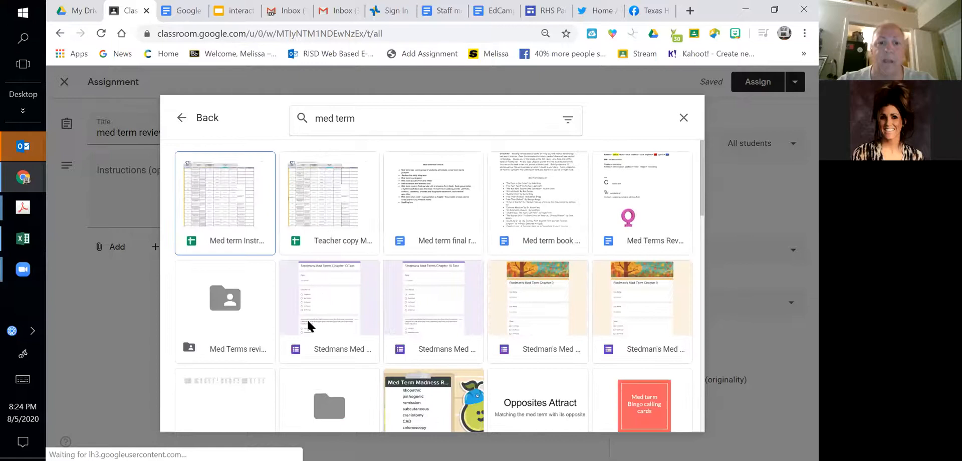
pyautogui.click(299, 353)
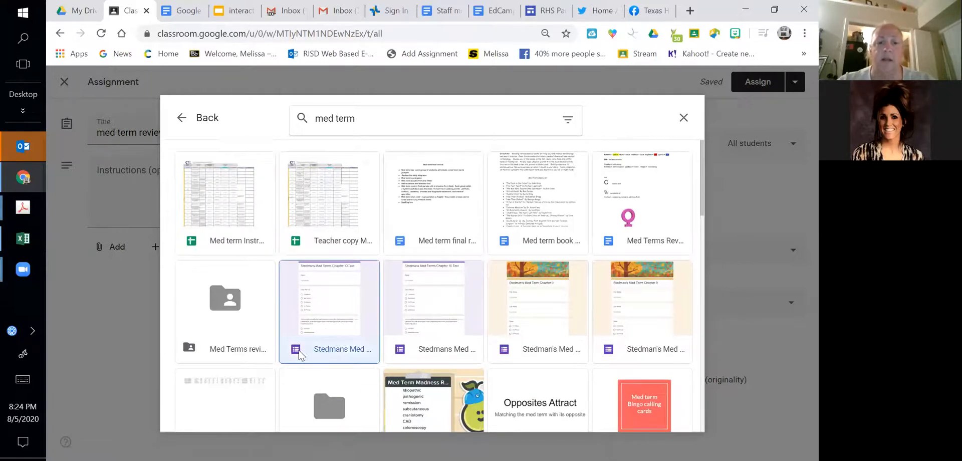
pyautogui.click(661, 419)
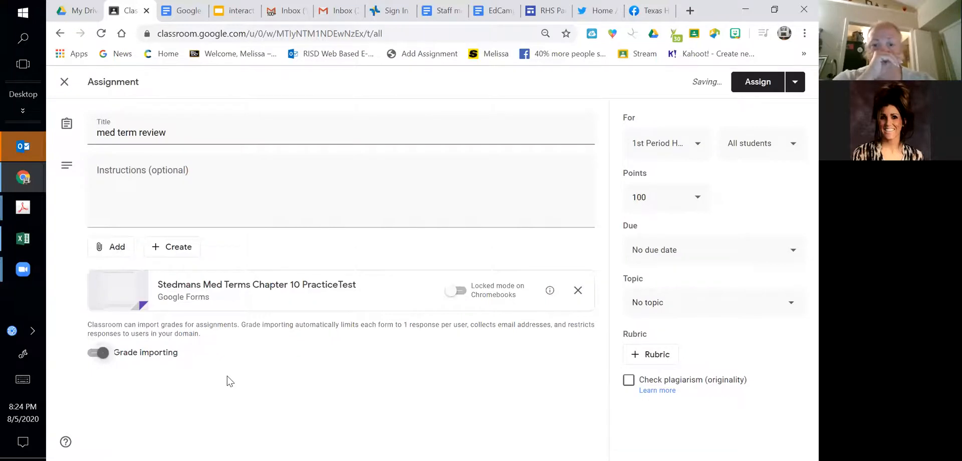
# - Switch grade importing for the attached practice test form off and back on
pyautogui.click(102, 354)
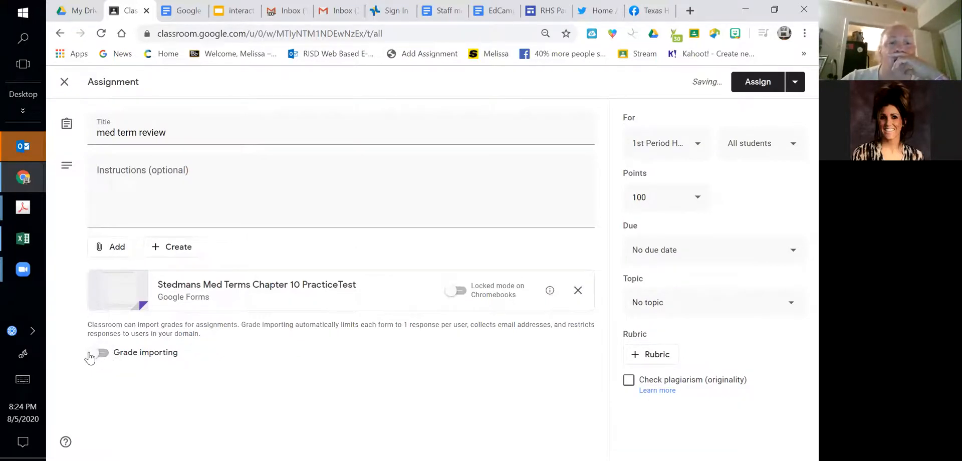
pyautogui.click(98, 355)
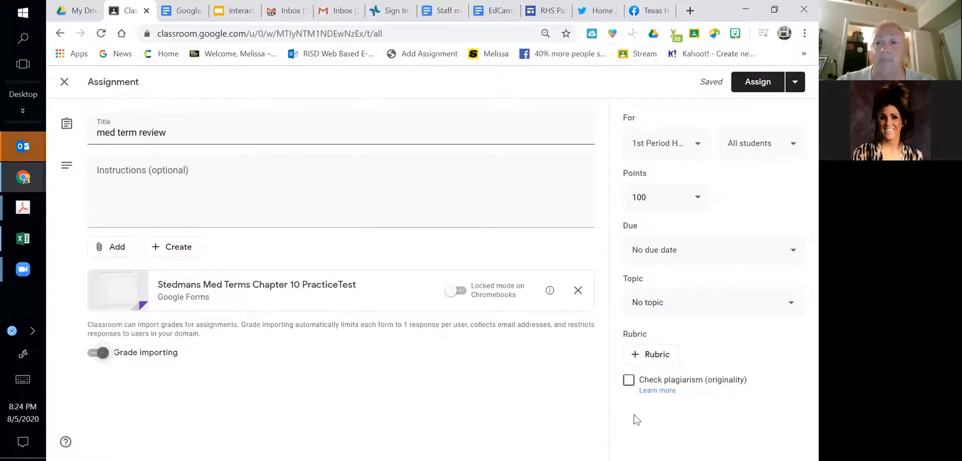
pyautogui.doubleClick(566, 376)
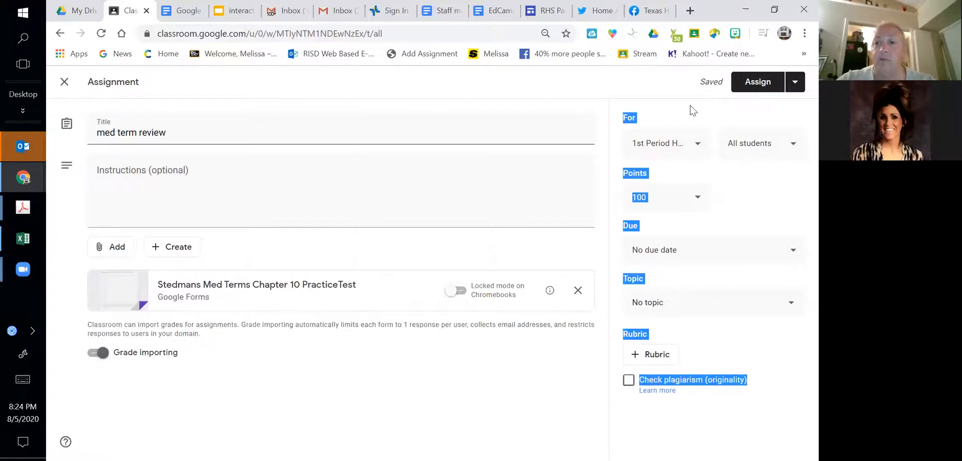
# - Set the assignment's due date to August 18, 2020
pyautogui.click(714, 250)
pyautogui.click(744, 202)
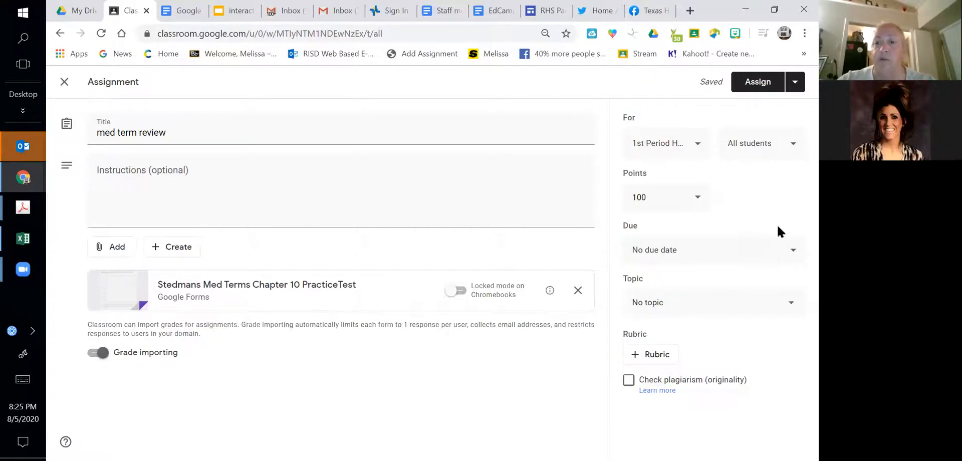
pyautogui.click(792, 250)
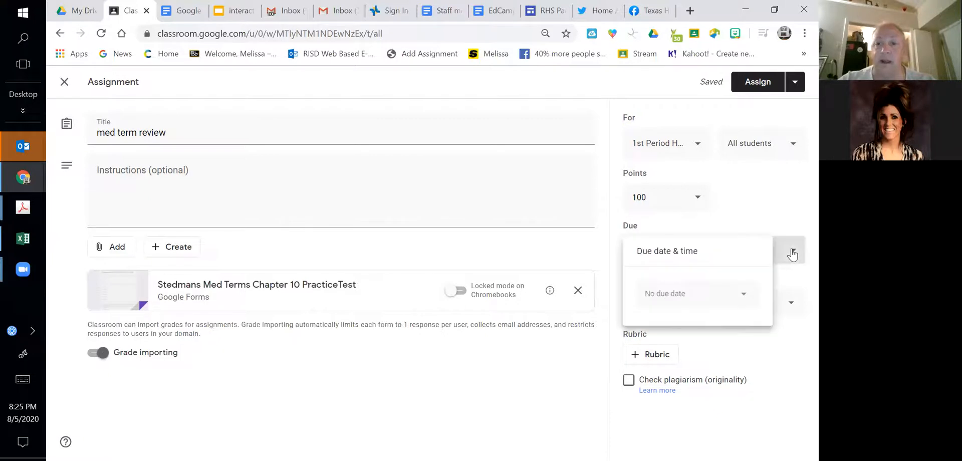
pyautogui.click(743, 299)
pyautogui.click(689, 399)
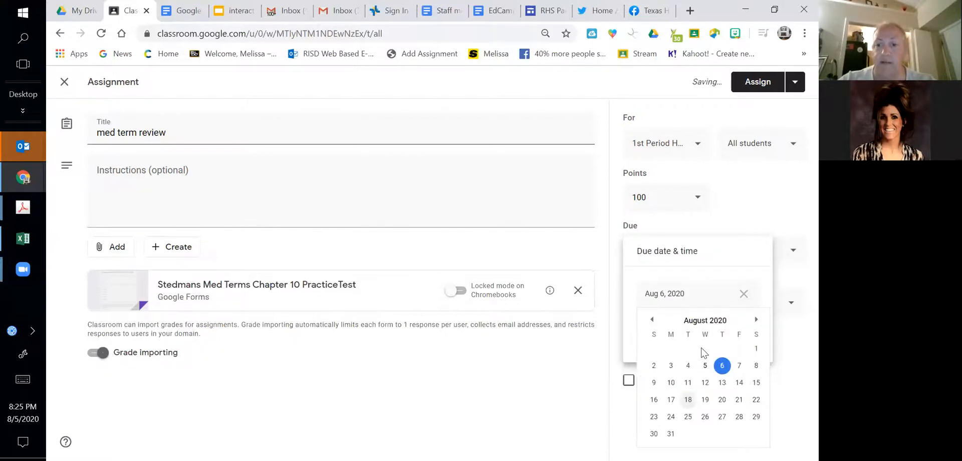
pyautogui.click(788, 365)
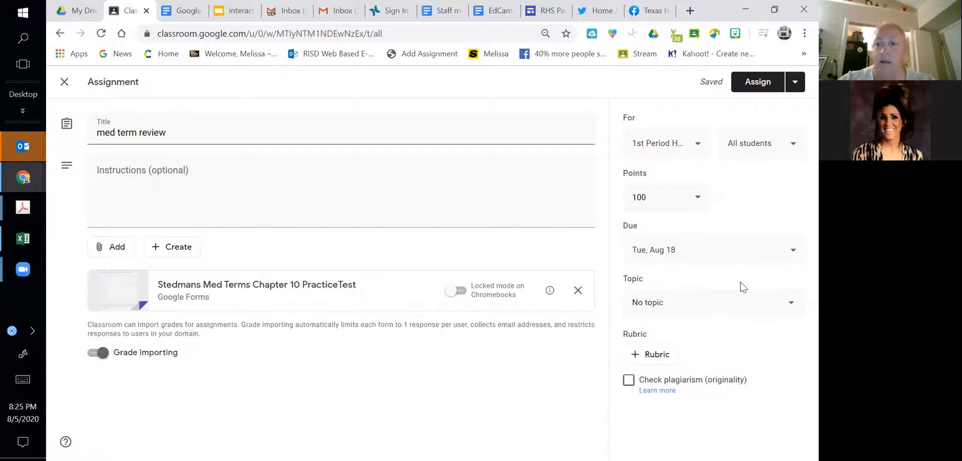
# - Create the topic "Med term" for the assignment
pyautogui.click(731, 307)
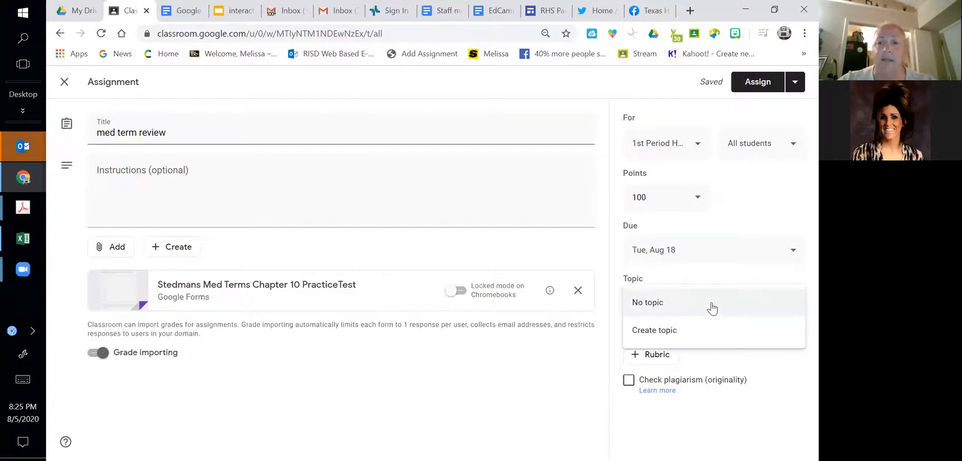
pyautogui.click(676, 330)
pyautogui.write('Med term')
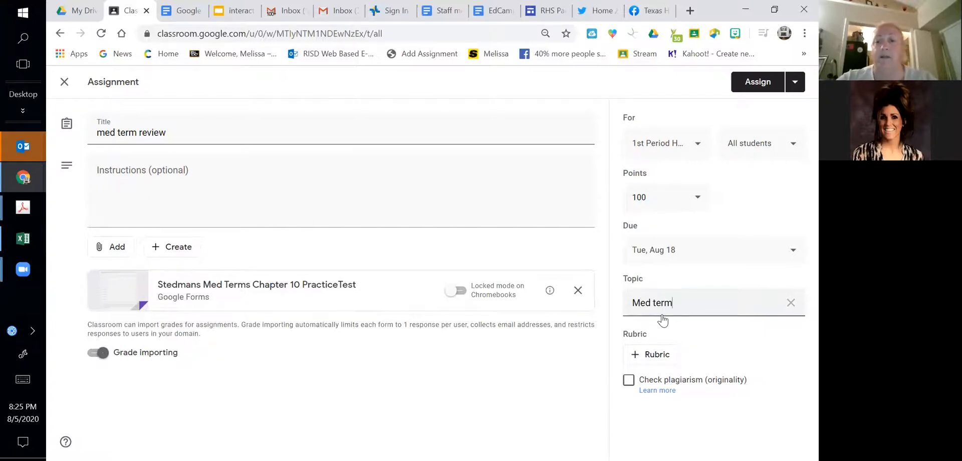
pyautogui.click(707, 347)
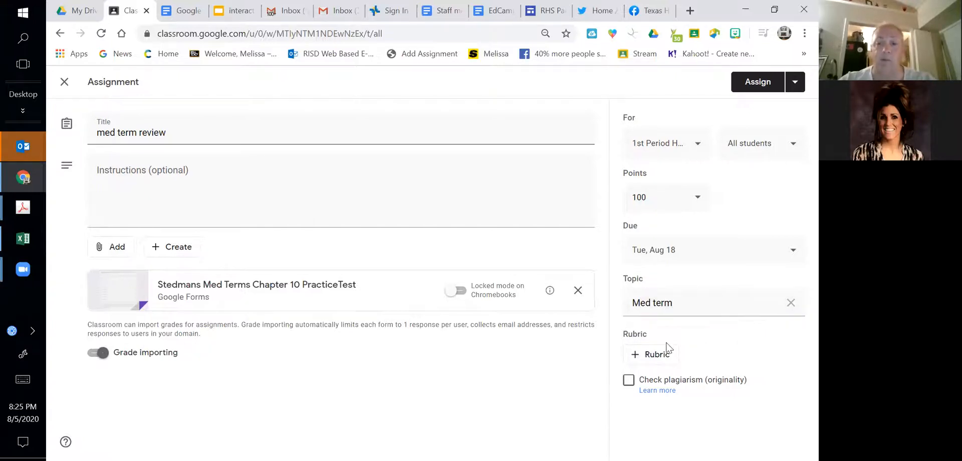
# - Check the recipient list, keep all students selected, and assign the med term review to the class
pyautogui.click(760, 140)
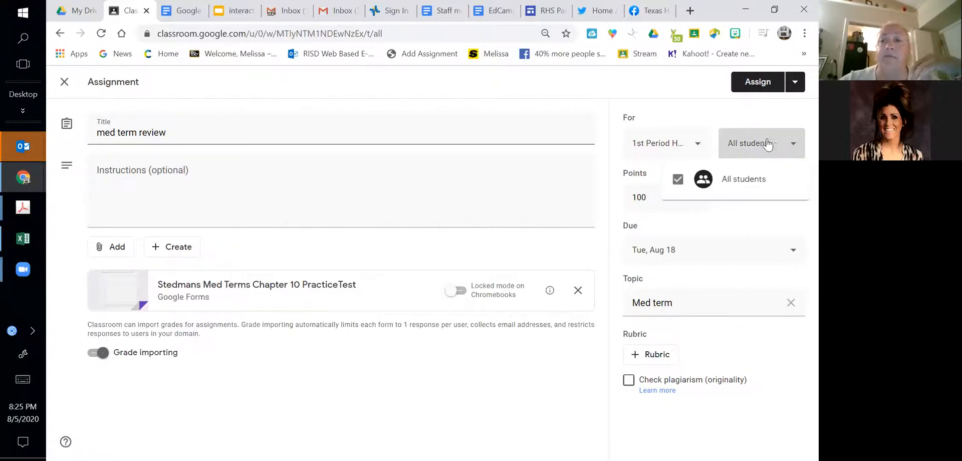
pyautogui.click(795, 144)
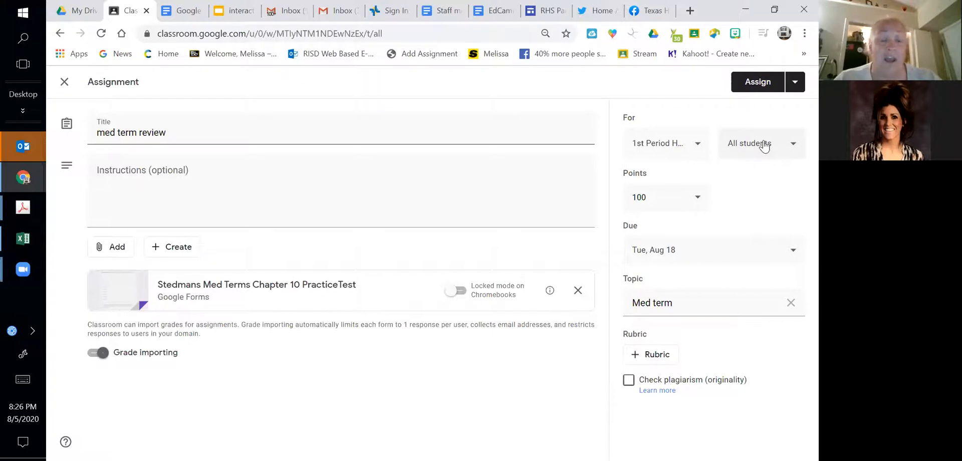
pyautogui.click(757, 82)
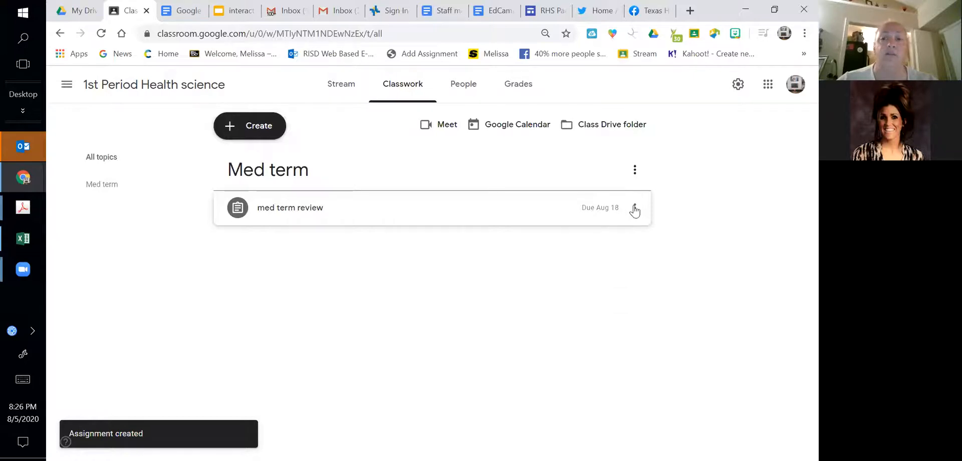
pyautogui.click(635, 208)
pyautogui.click(725, 137)
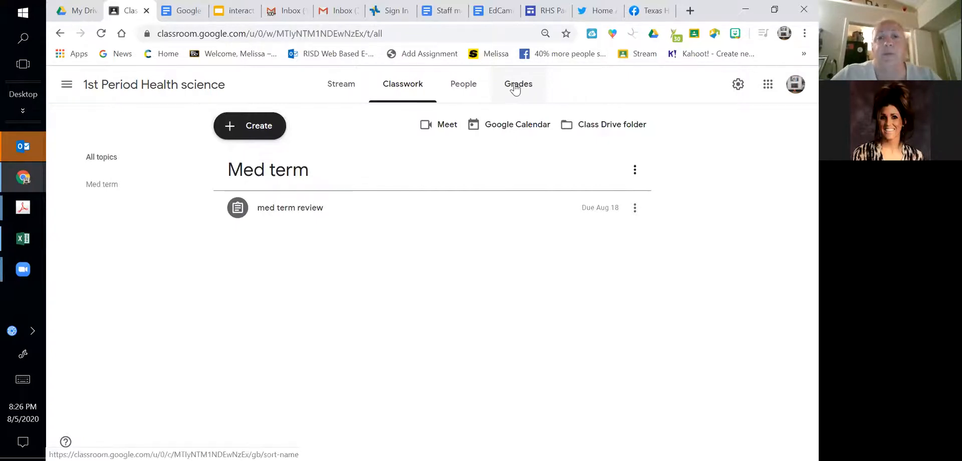
# - View the class's people page and its student invitation form, closing the form without inviting anyone
pyautogui.click(464, 86)
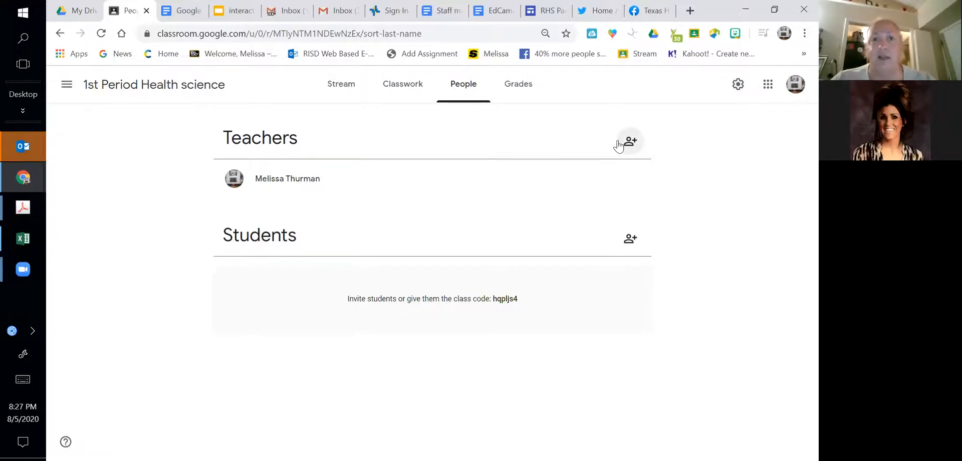
pyautogui.click(622, 243)
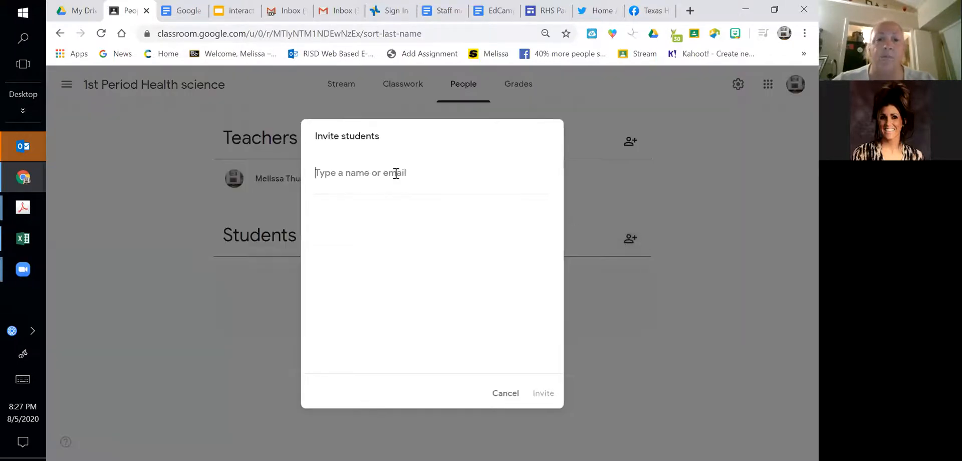
pyautogui.click(505, 393)
# - Copy the class code from the class settings
pyautogui.click(738, 84)
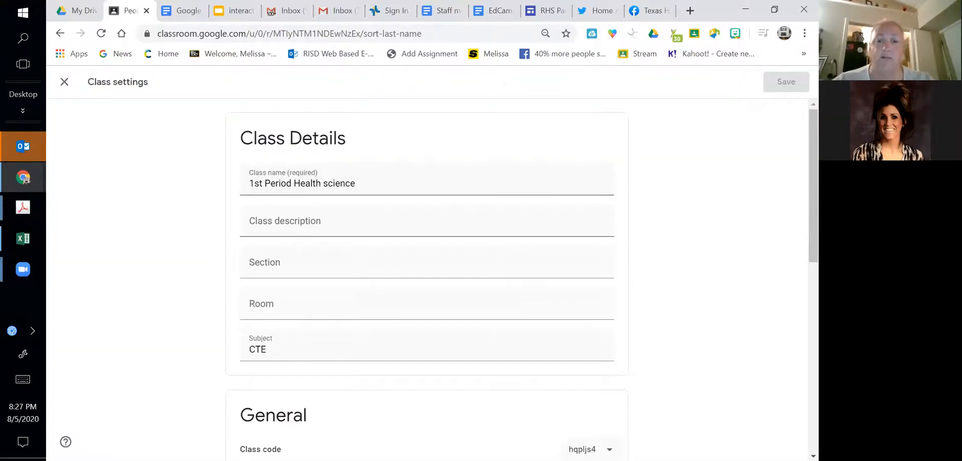
pyautogui.rightClick(612, 274)
pyautogui.click(609, 450)
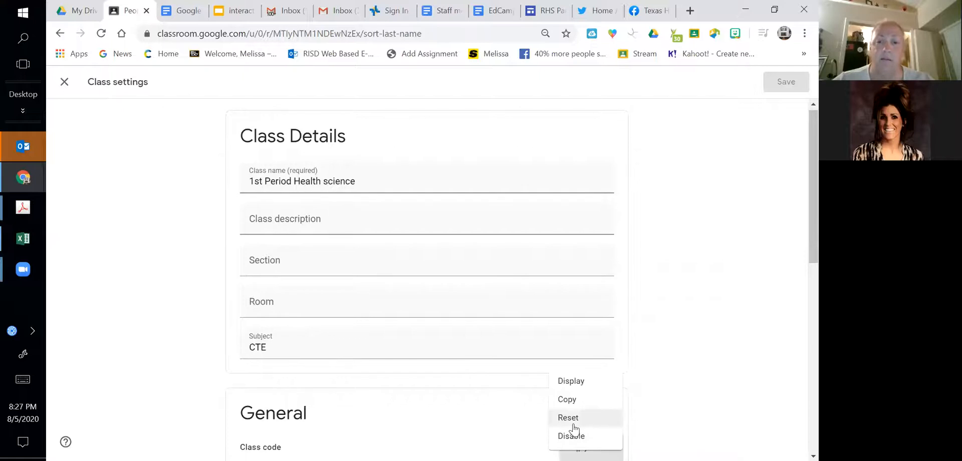
pyautogui.click(576, 396)
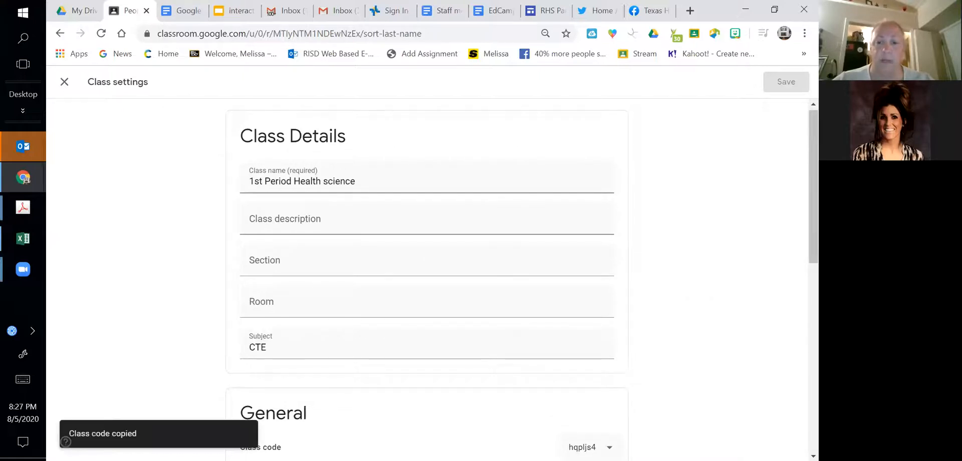
# - Display the class code enlarged for students, close it, and leave the class settings
pyautogui.click(609, 448)
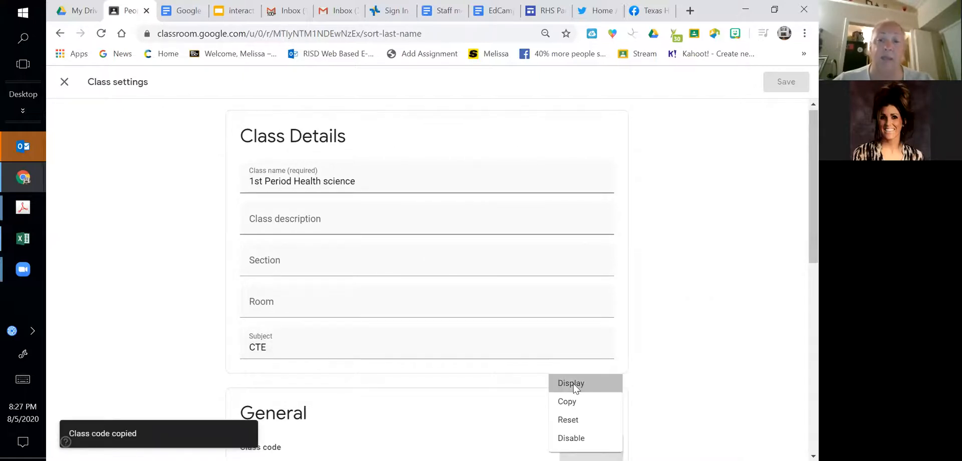
pyautogui.click(572, 383)
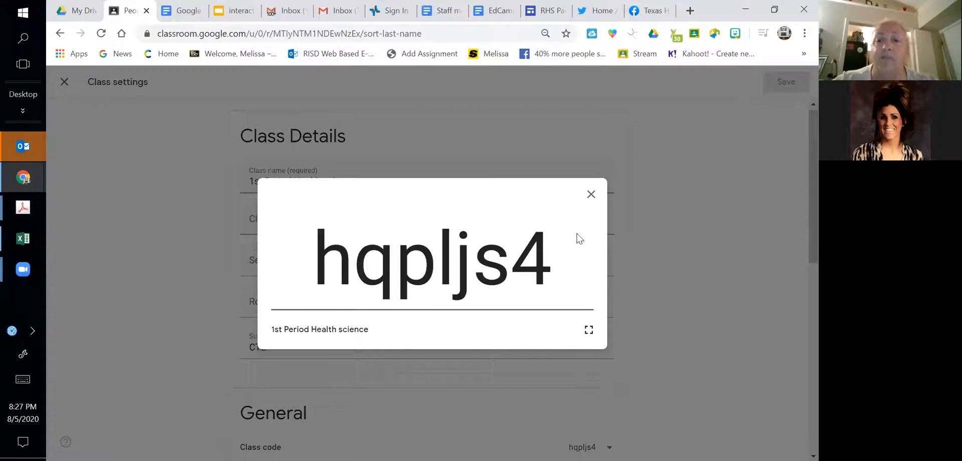
pyautogui.click(592, 194)
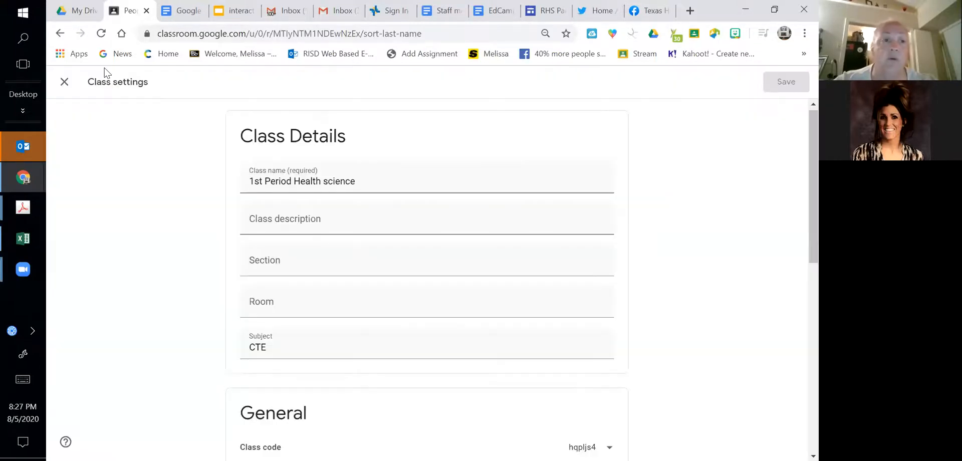
pyautogui.click(65, 82)
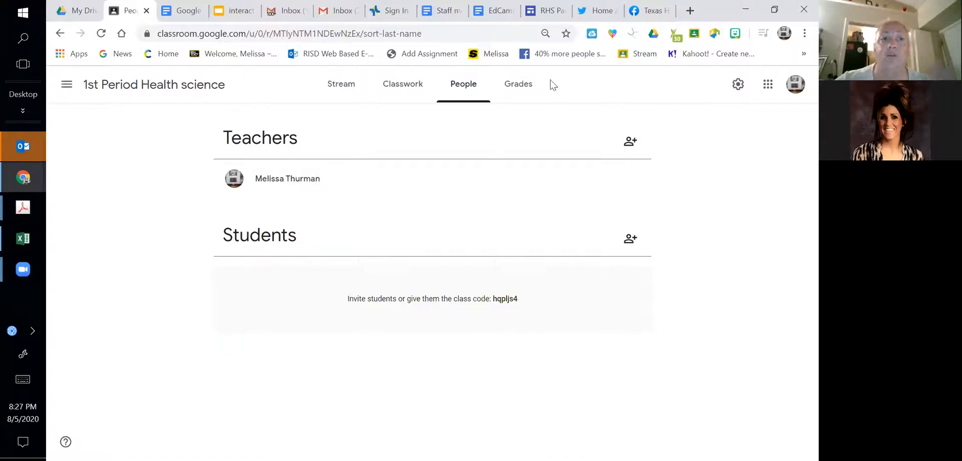
# - Switch to My Drive and create a new blank Google Form
pyautogui.click(77, 11)
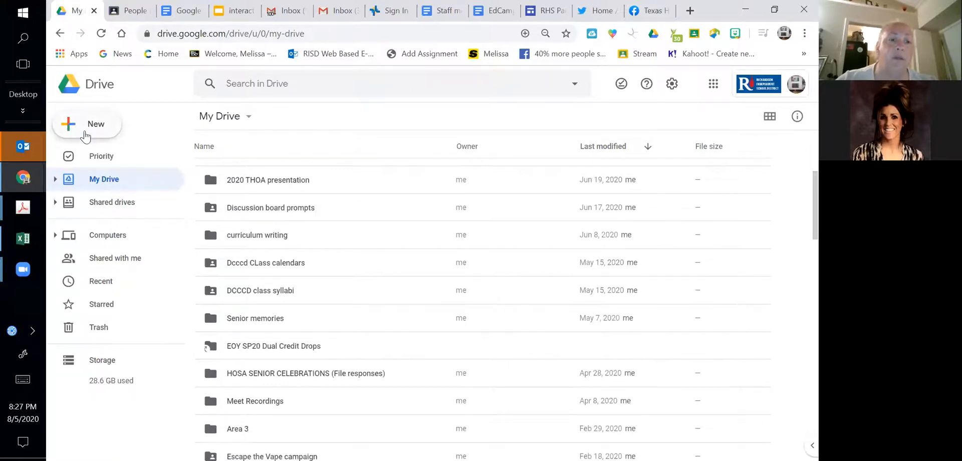
pyautogui.click(86, 131)
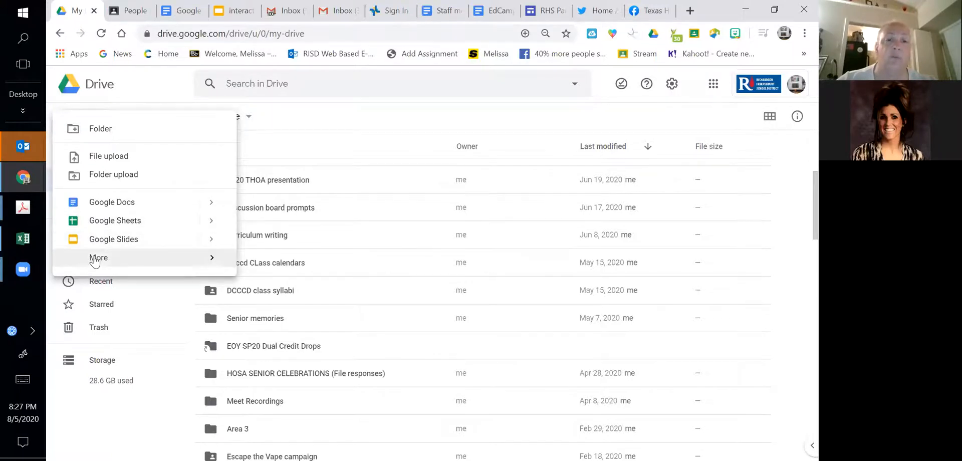
pyautogui.moveTo(95, 261)
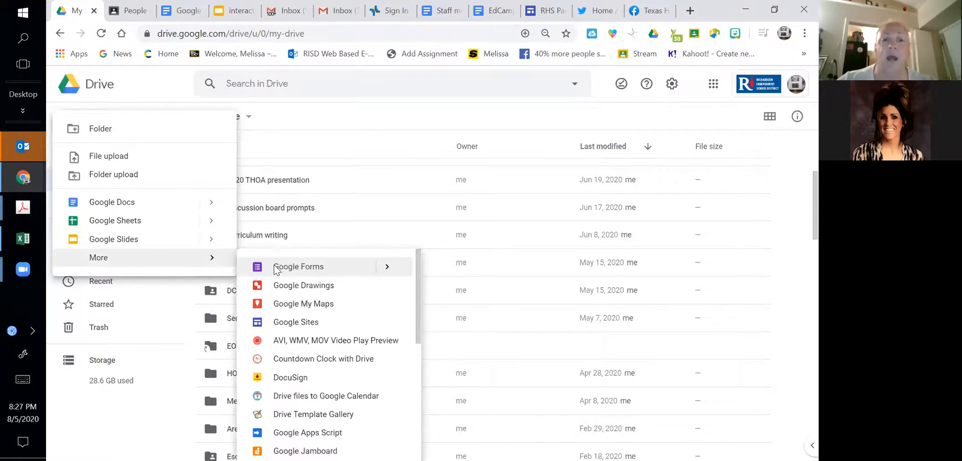
pyautogui.click(275, 268)
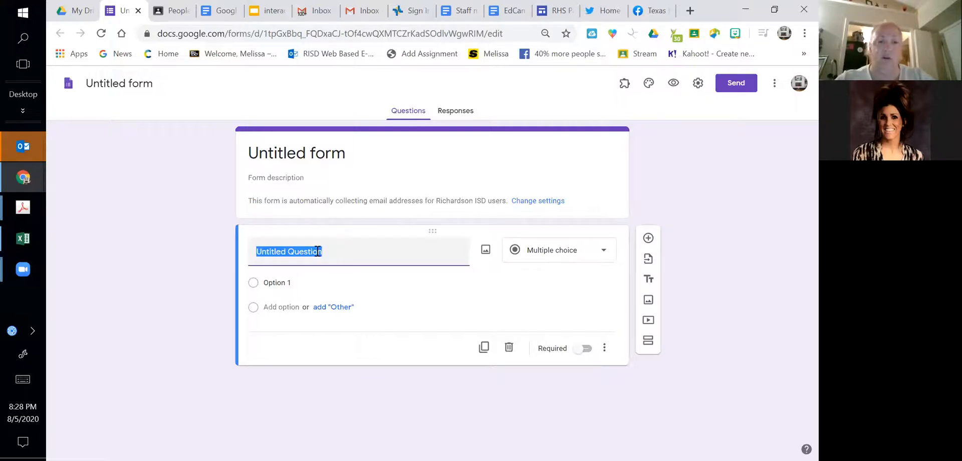
# - Title the form's first question "Name" as a short answer question
pyautogui.write('Name')
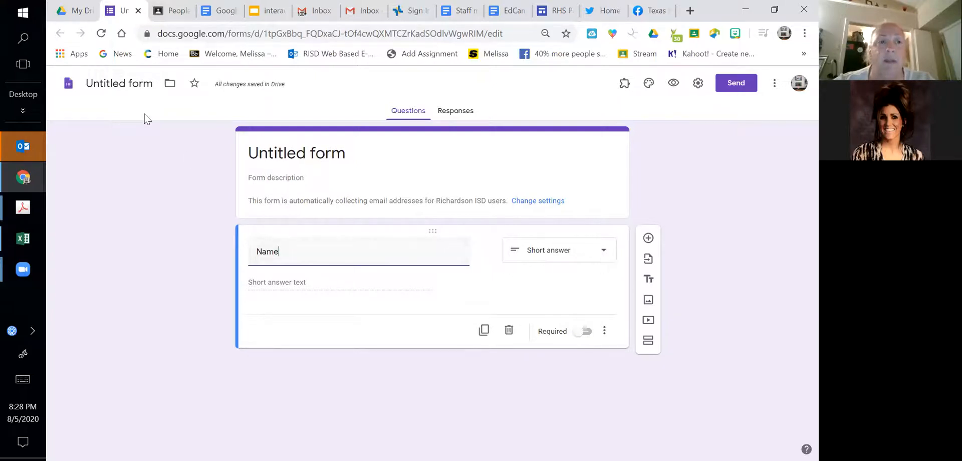
pyautogui.click(166, 84)
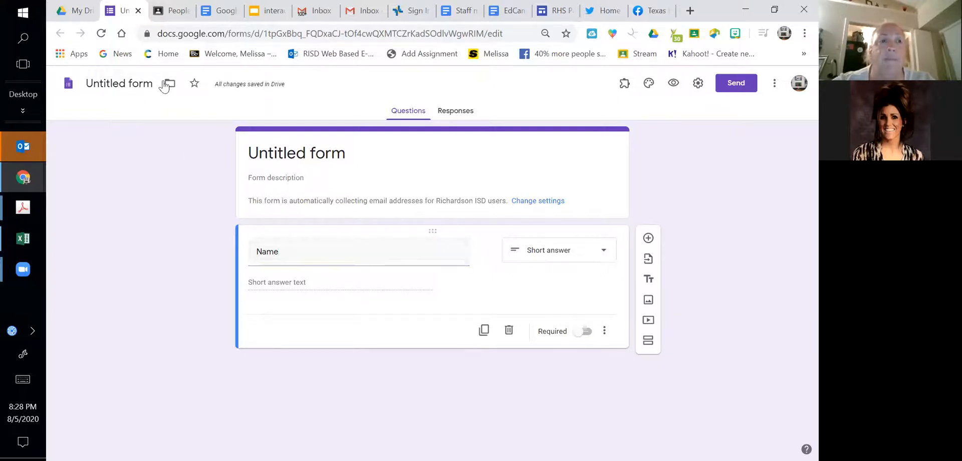
# - Try making the form a quiz that hides correct answers from respondents, and cancel the settings changes
pyautogui.click(697, 83)
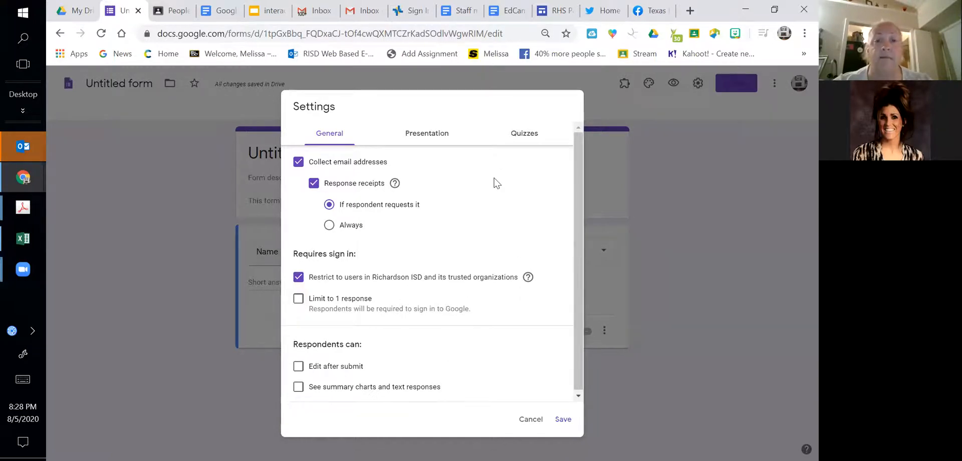
pyautogui.click(527, 135)
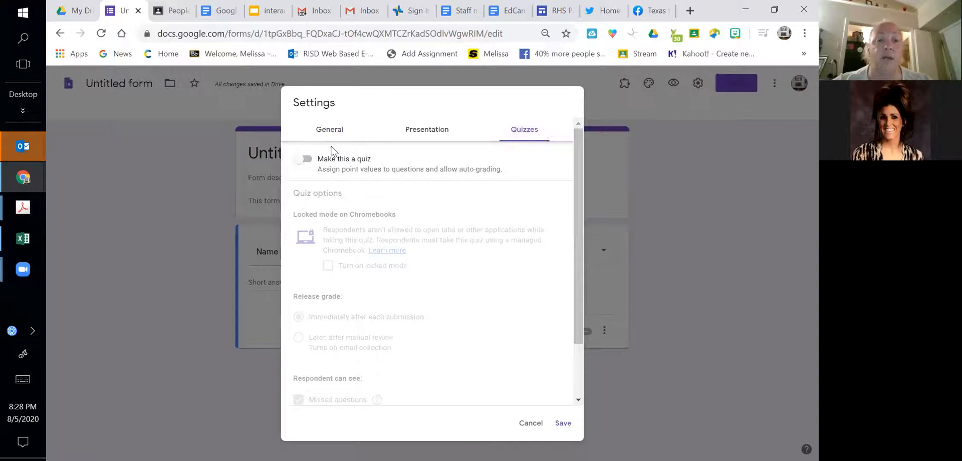
pyautogui.click(305, 159)
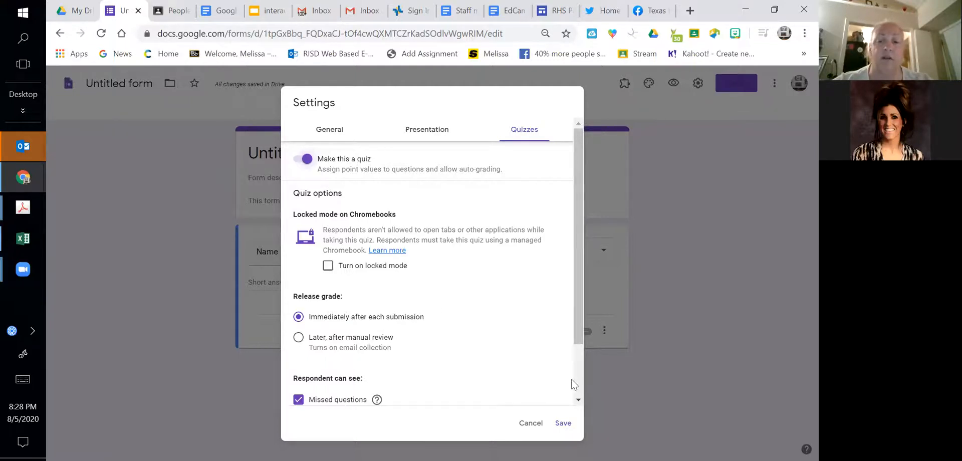
pyautogui.scroll(-2, 579, 403)
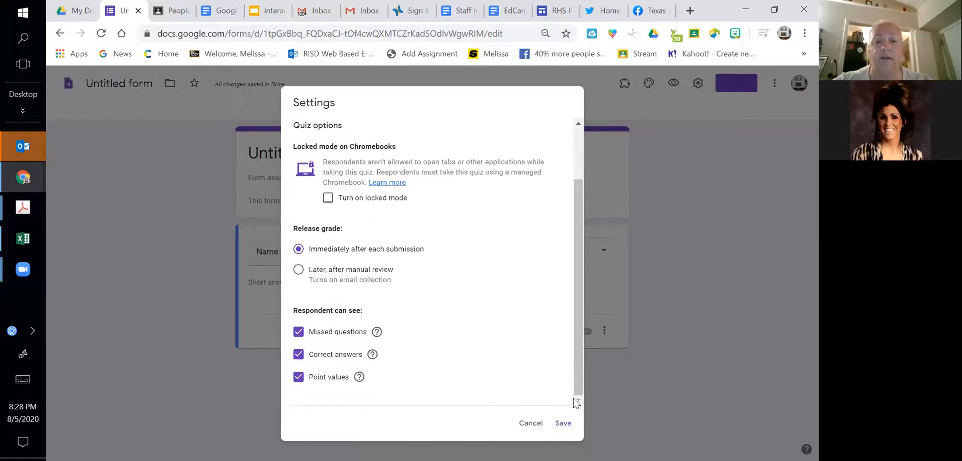
pyautogui.click(301, 354)
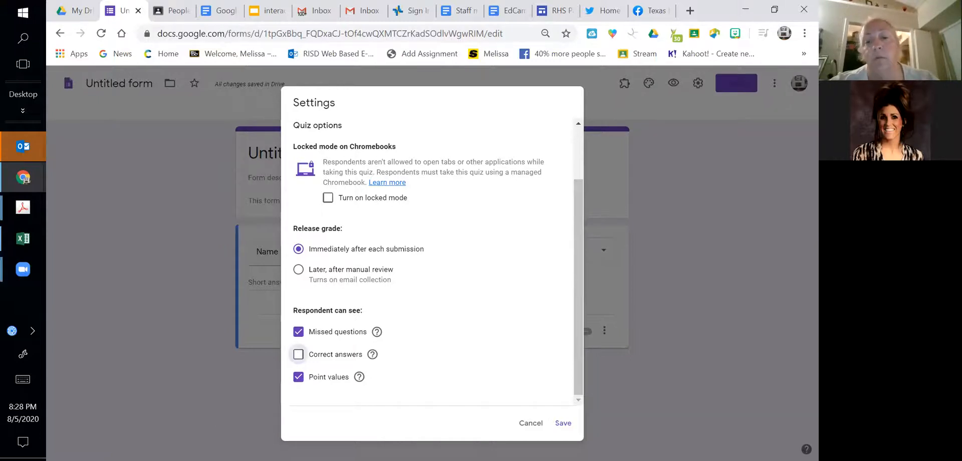
pyautogui.click(530, 422)
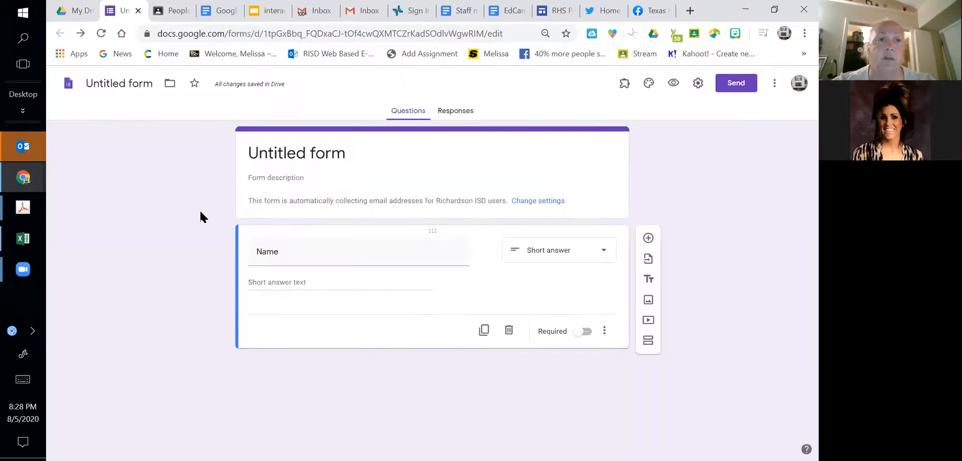
# - Close the form and switch from Drive back to the 1st Period Health science class in Google Classroom
pyautogui.click(138, 11)
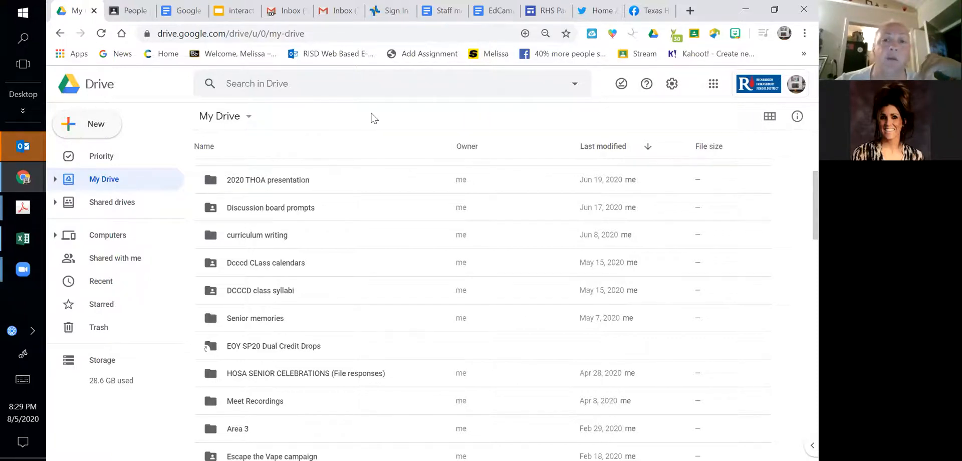
pyautogui.click(377, 80)
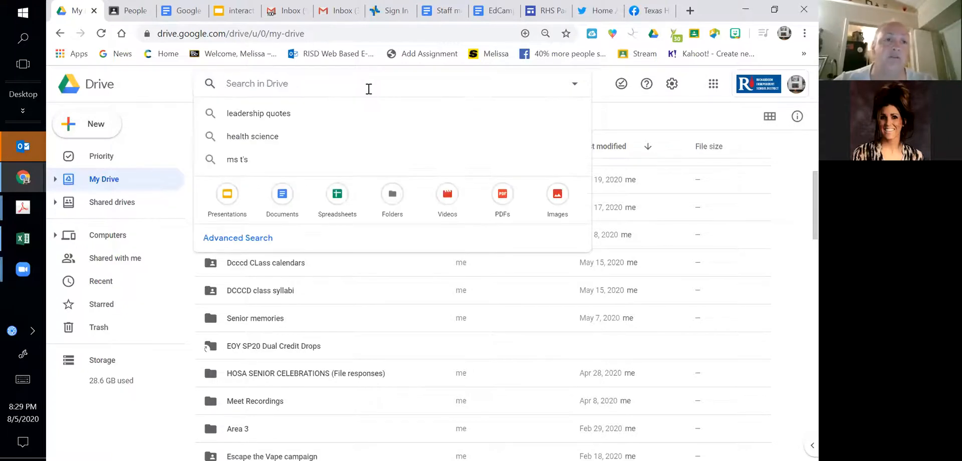
pyautogui.click(126, 27)
pyautogui.click(127, 27)
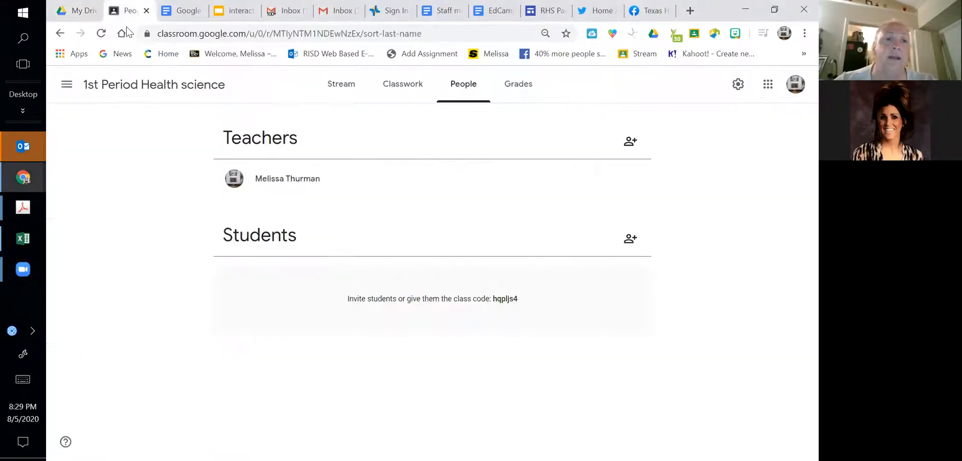